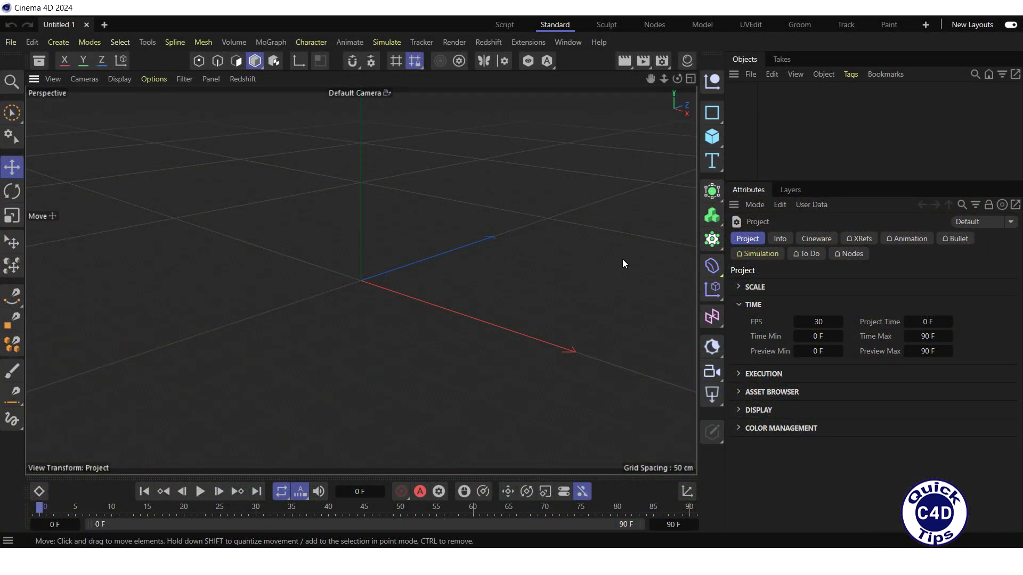
Step: Add a Landscape with Size Y 200 cm and flip its orientation to -Y
{"action": "left_click", "coordinate": [712, 137]}
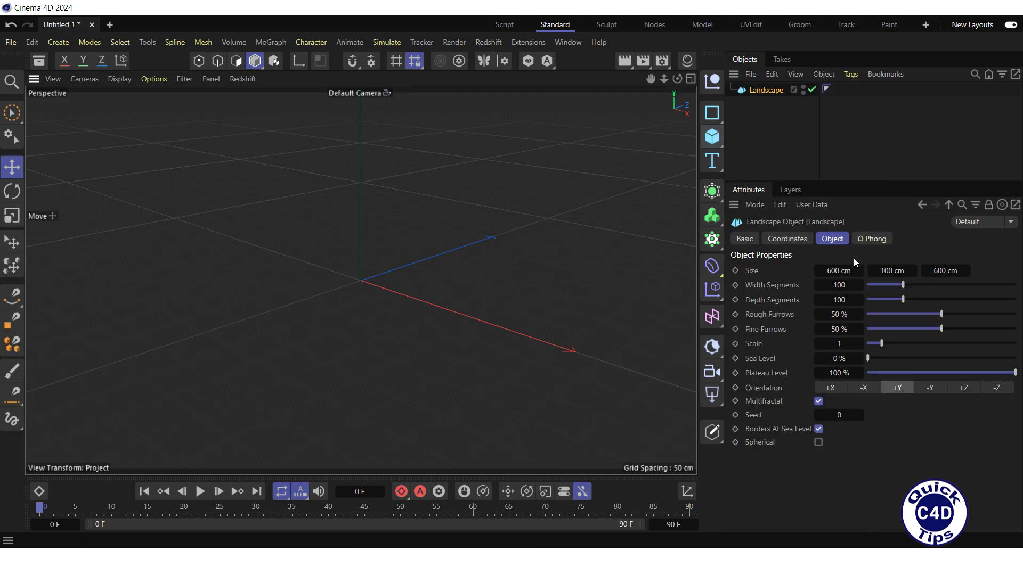
{"action": "left_click", "coordinate": [853, 258]}
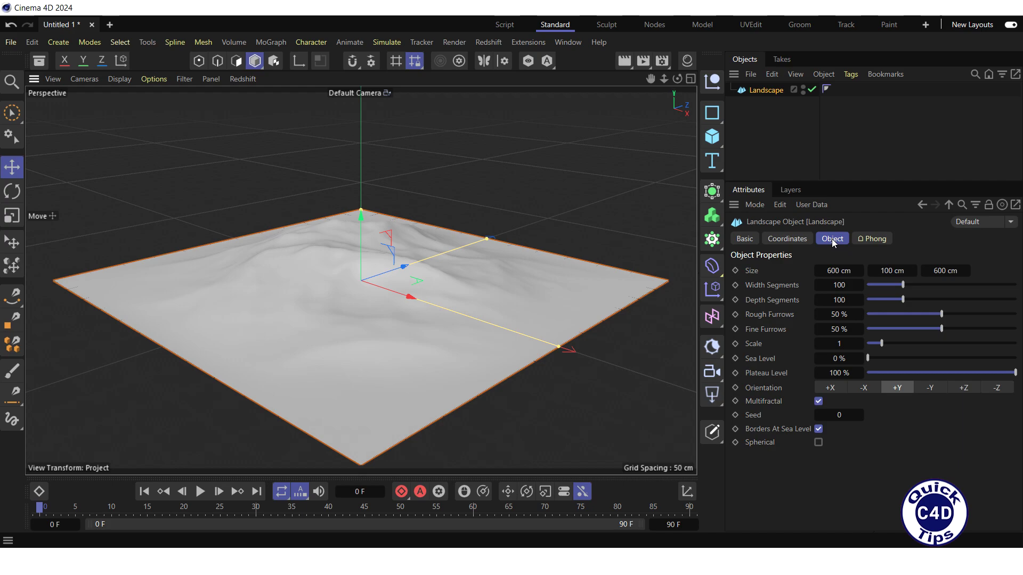
{"action": "left_click", "coordinate": [885, 271]}
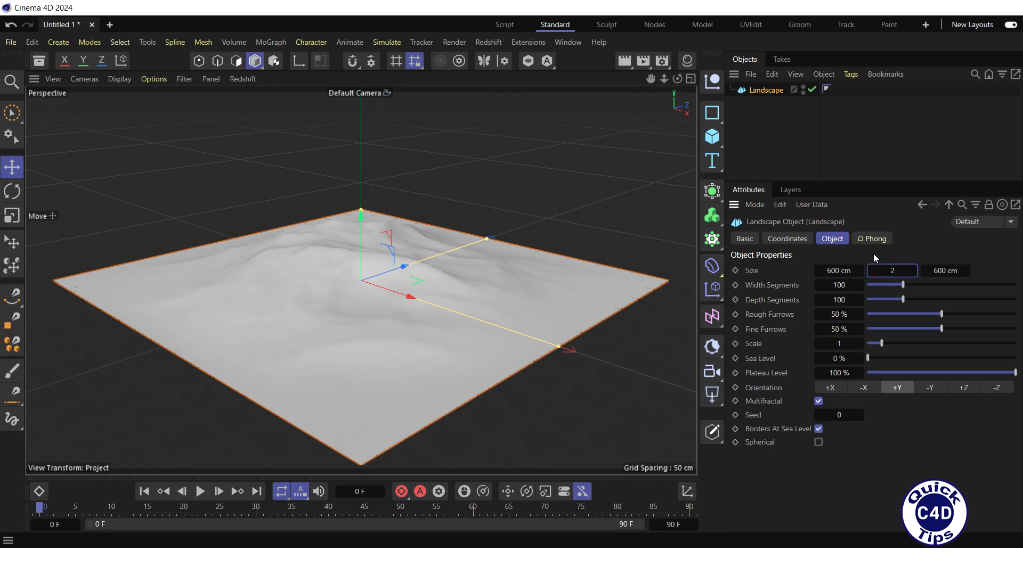
{"action": "key", "text": "Return"}
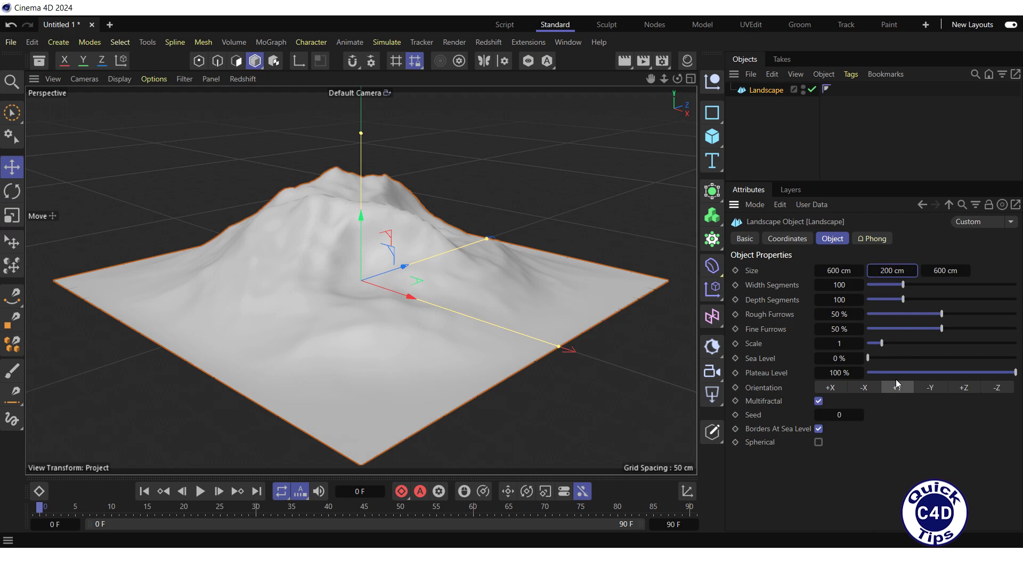
{"action": "left_click", "coordinate": [930, 387]}
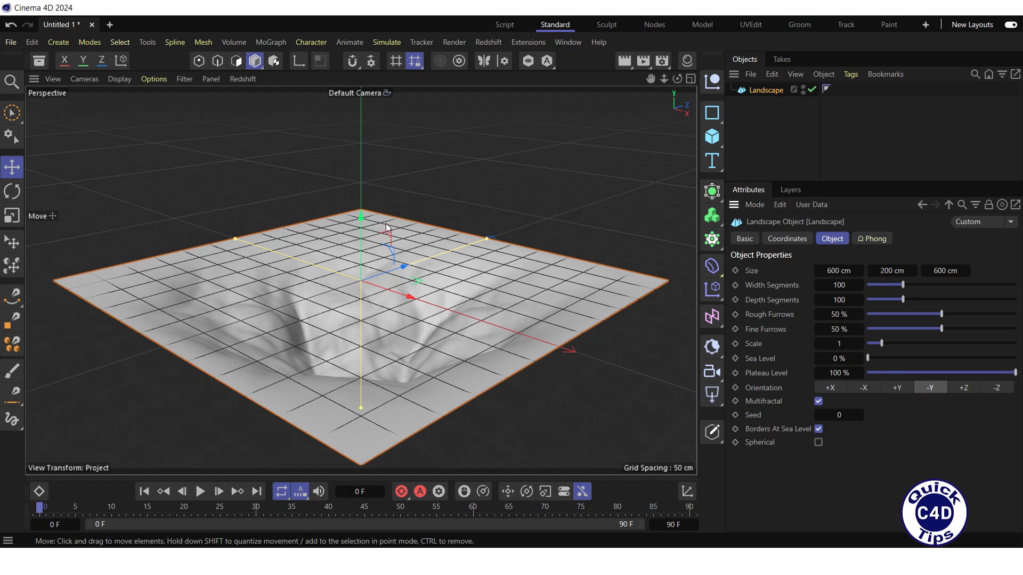
Step: Find 'rock' in the Asset Browser and apply the Rocks 01 material to the Landscape
{"action": "left_click", "coordinate": [39, 60]}
{"action": "left_click", "coordinate": [54, 129]}
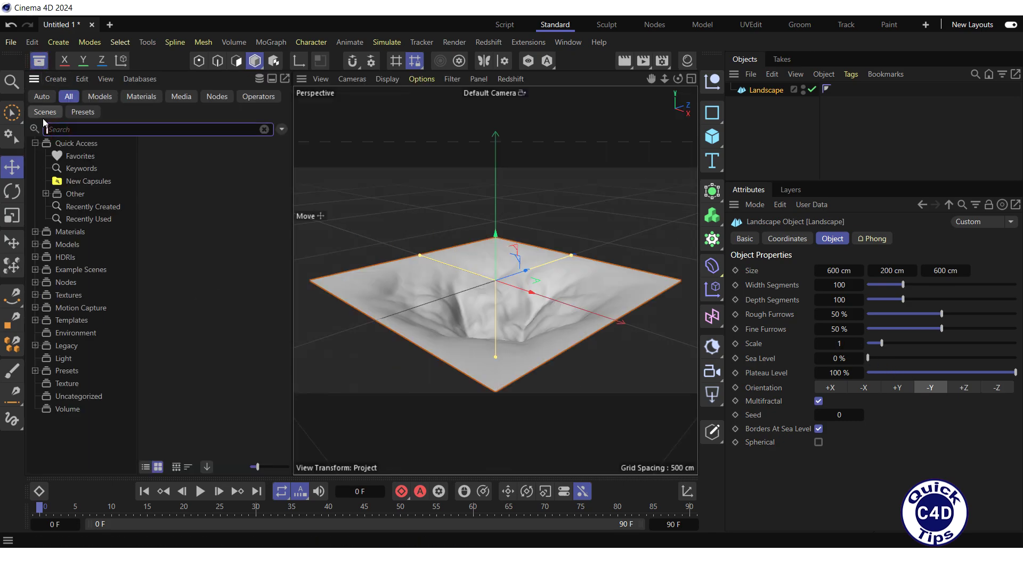
{"action": "type", "text": "rock"}
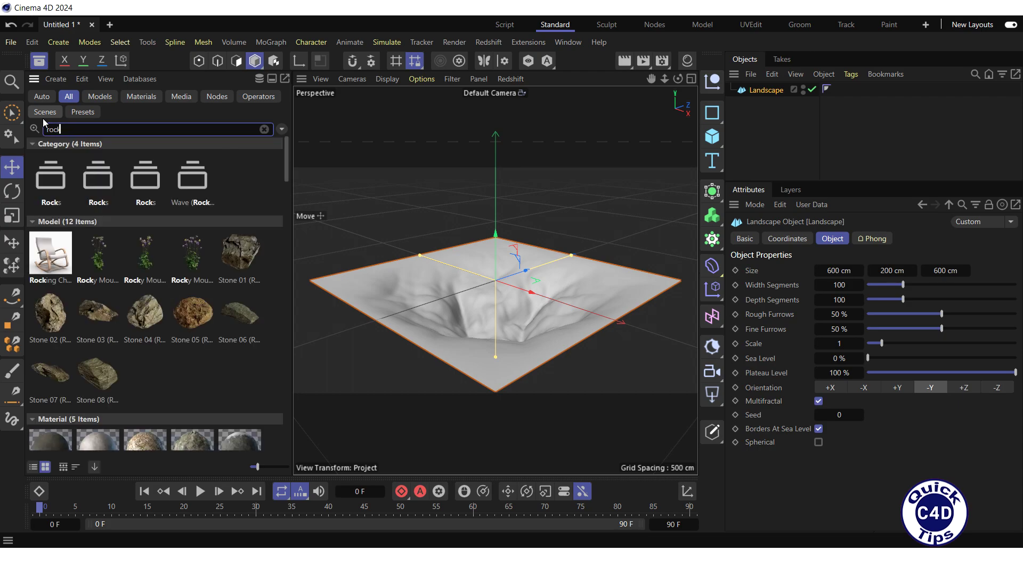
{"action": "left_click_drag", "start_coordinate": [286, 169], "coordinate": [289, 197]}
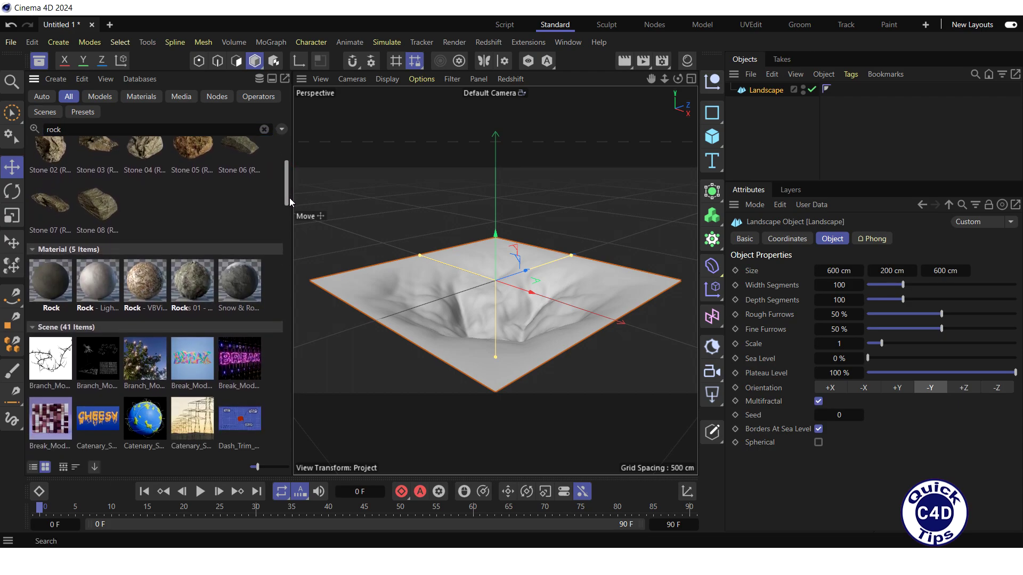
{"action": "left_click_drag", "start_coordinate": [198, 260], "coordinate": [417, 283]}
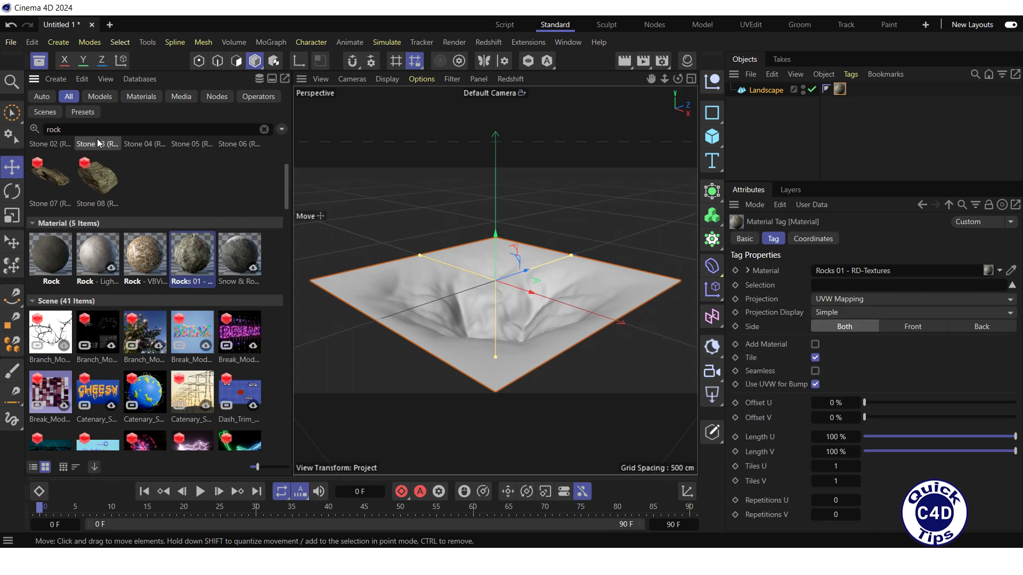
{"action": "left_click", "coordinate": [38, 60]}
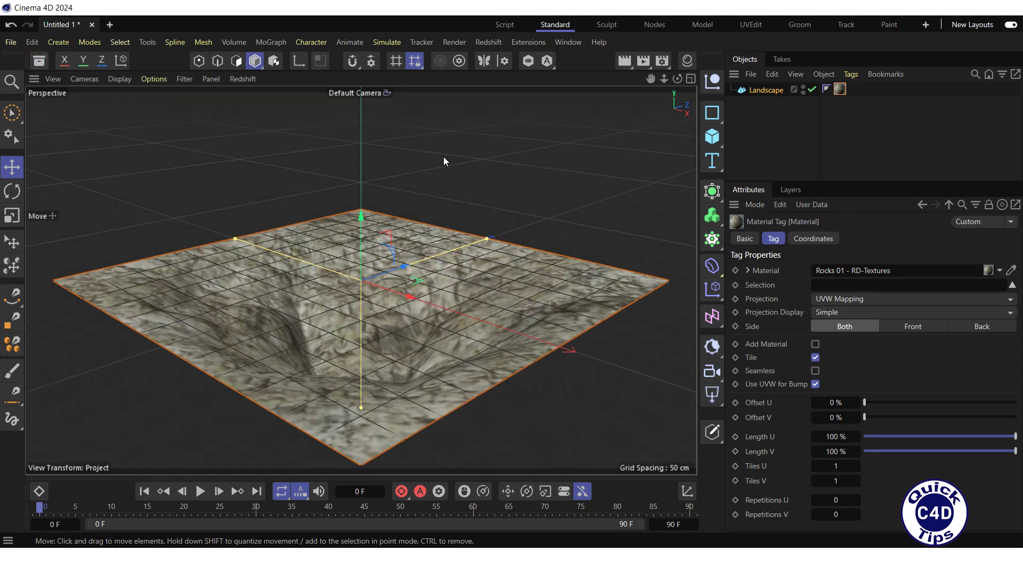
Step: Add a Plane sized 600 × 600 cm with 50 width and 50 height segments
{"action": "left_click", "coordinate": [714, 138]}
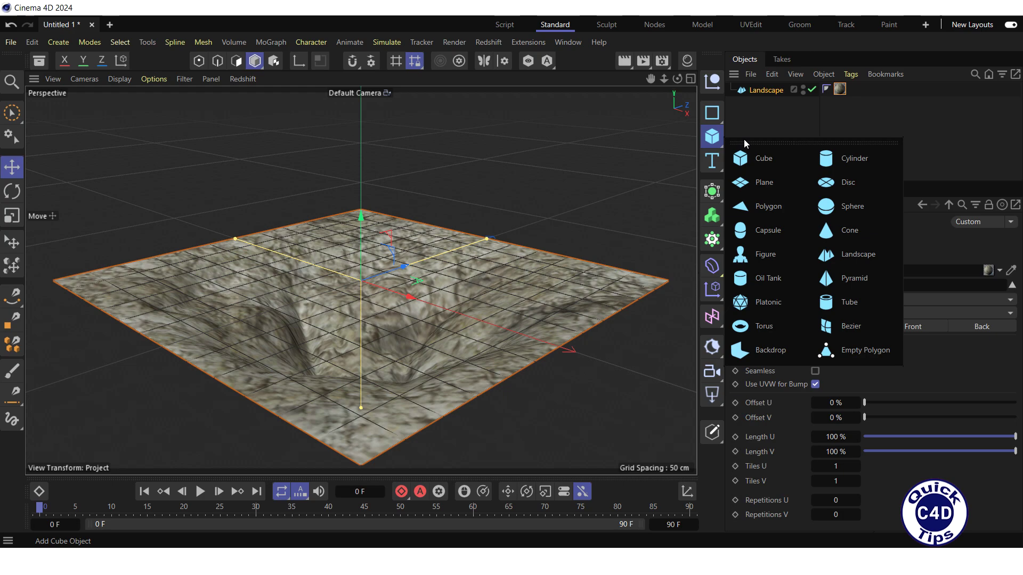
{"action": "left_click", "coordinate": [765, 184]}
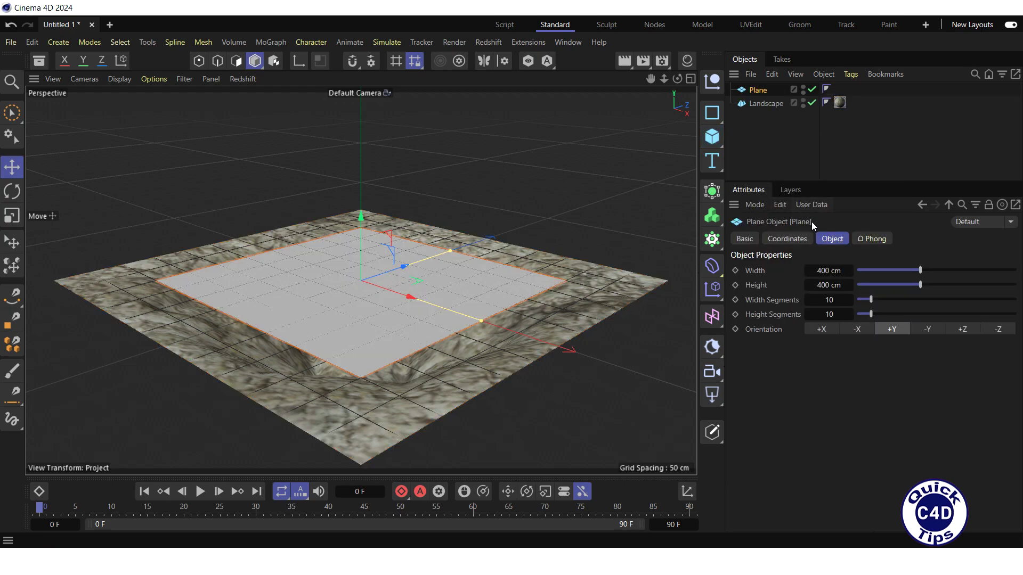
{"action": "left_click", "coordinate": [823, 270]}
{"action": "left_click", "coordinate": [823, 285]}
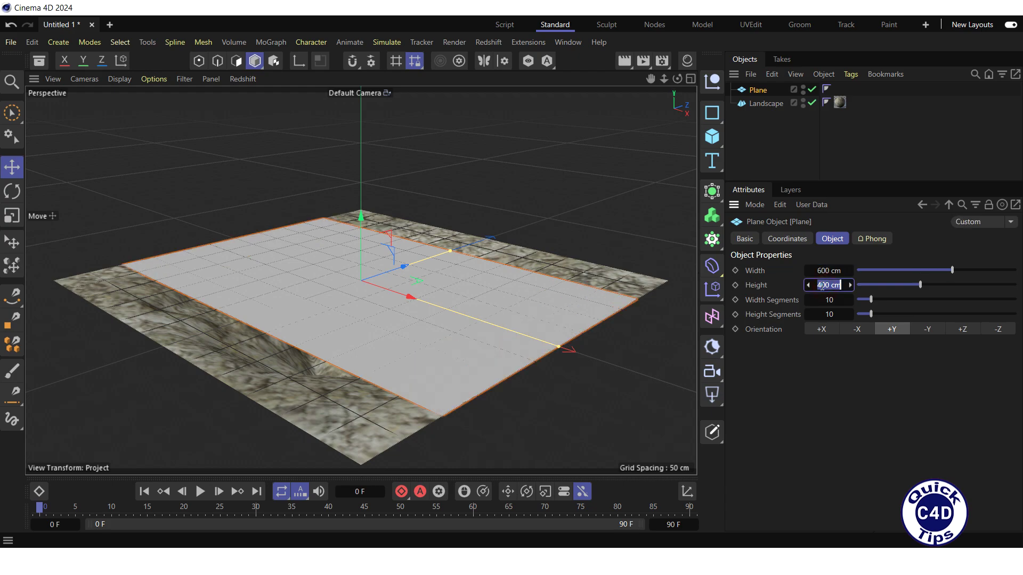
{"action": "type", "text": "600"}
{"action": "key", "text": "Return"}
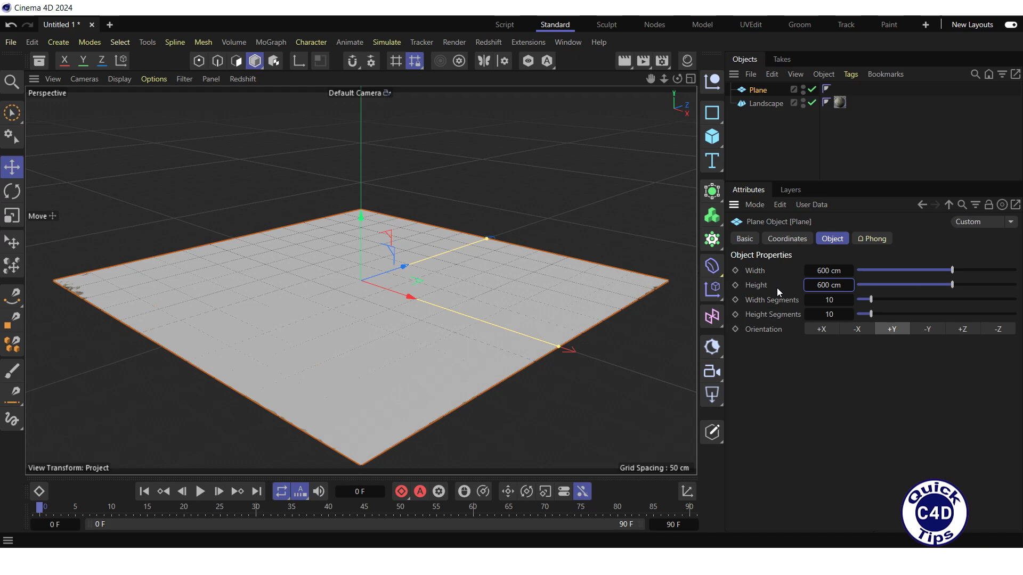
{"action": "left_click", "coordinate": [829, 300]}
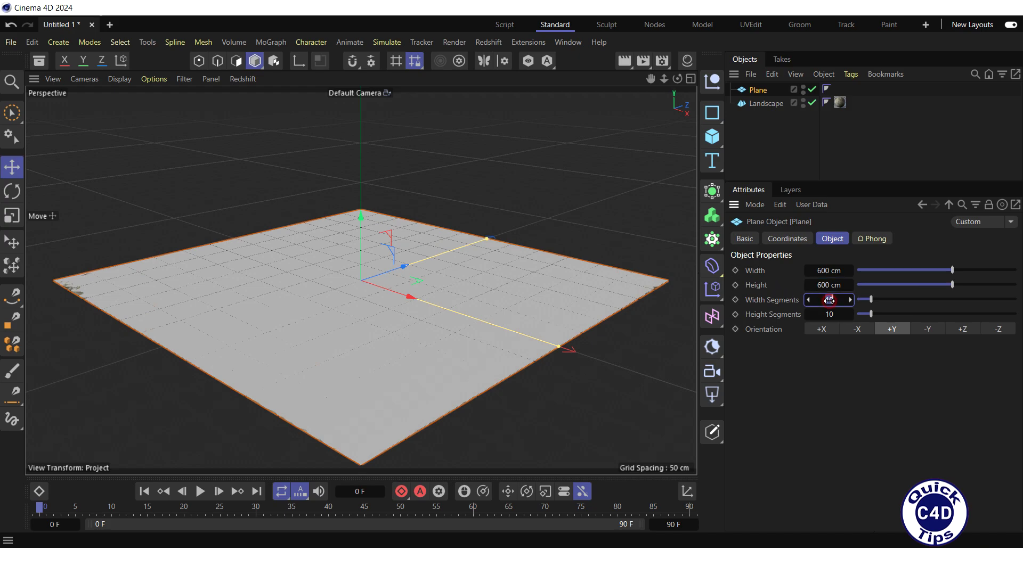
{"action": "type", "text": "50"}
{"action": "key", "text": "Tab"}
{"action": "type", "text": "50"}
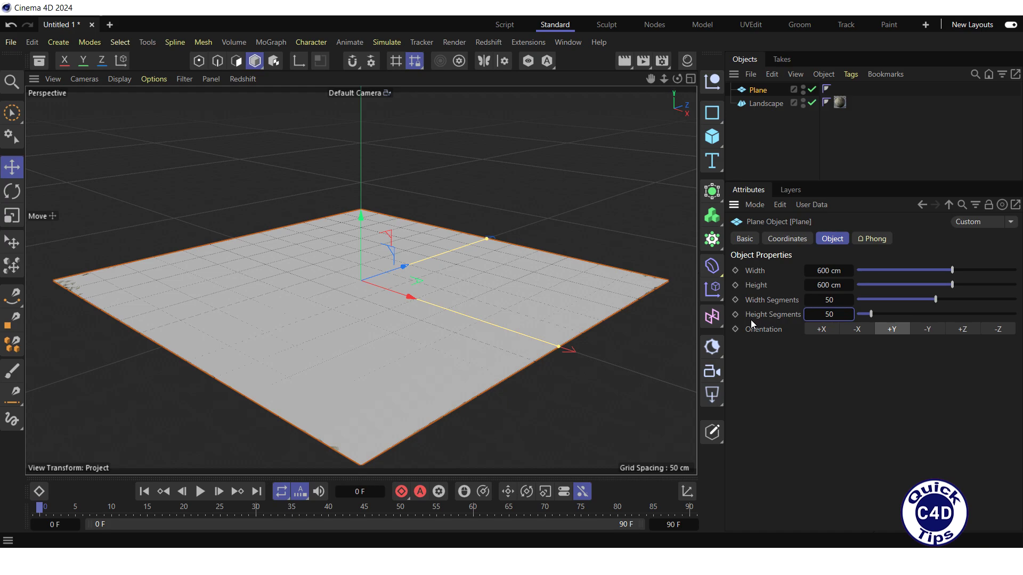
{"action": "key", "text": "Return"}
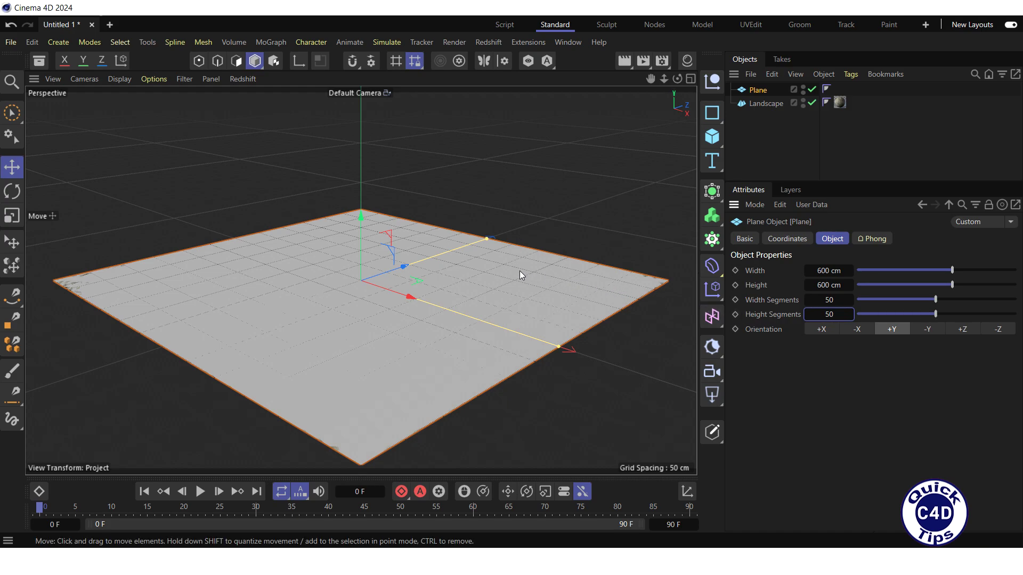
Step: Lower the Plane along Y into the landscape basin and frame it in the view
{"action": "left_click_drag", "start_coordinate": [362, 218], "coordinate": [366, 239]}
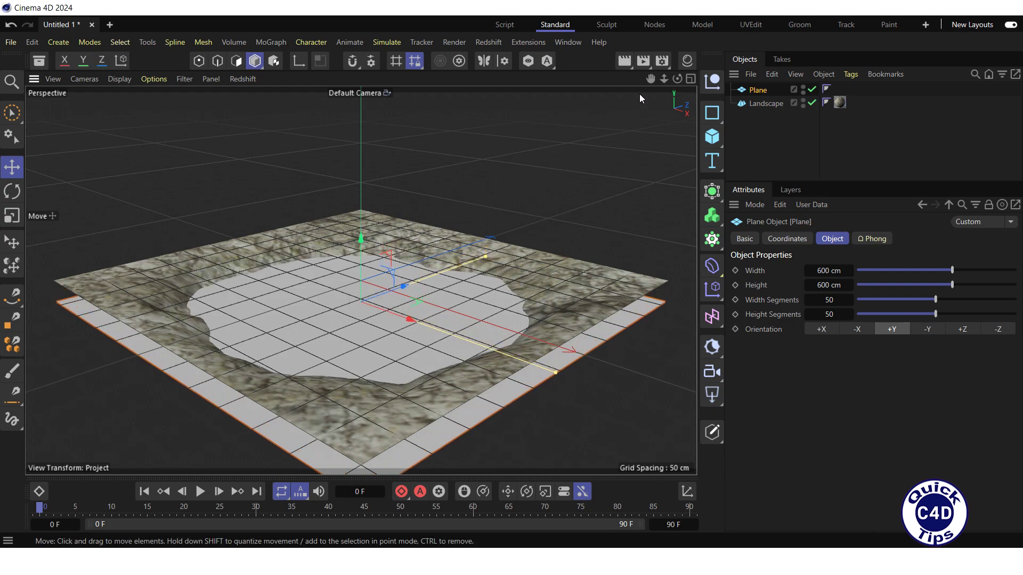
{"action": "left_click_drag", "start_coordinate": [650, 79], "coordinate": [677, 84]}
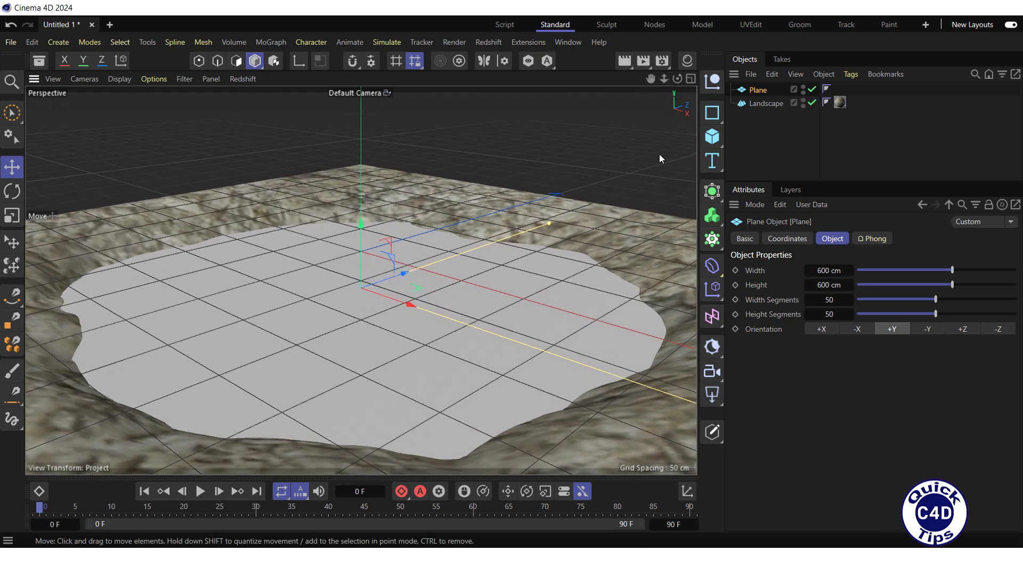
Step: Add a Displacer deformer and nest it under Plane in the Object Manager
{"action": "left_click", "coordinate": [712, 266]}
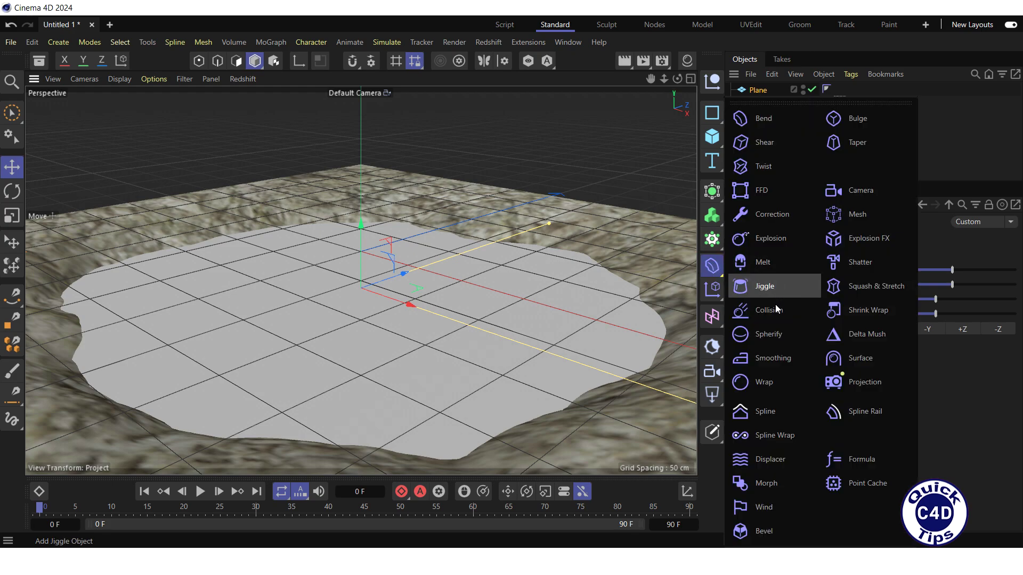
{"action": "left_click", "coordinate": [769, 458]}
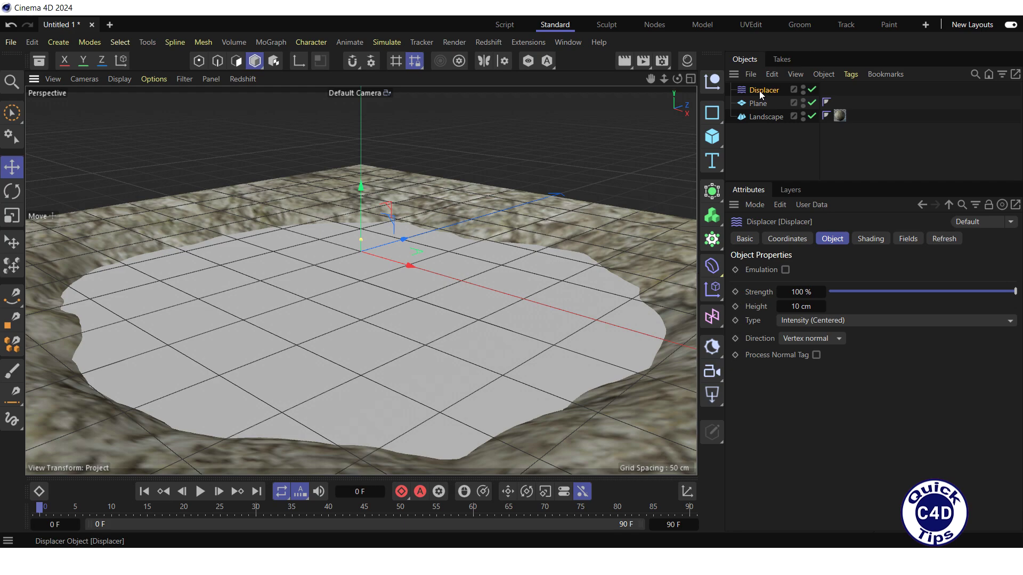
{"action": "left_click_drag", "start_coordinate": [759, 91], "coordinate": [760, 102]}
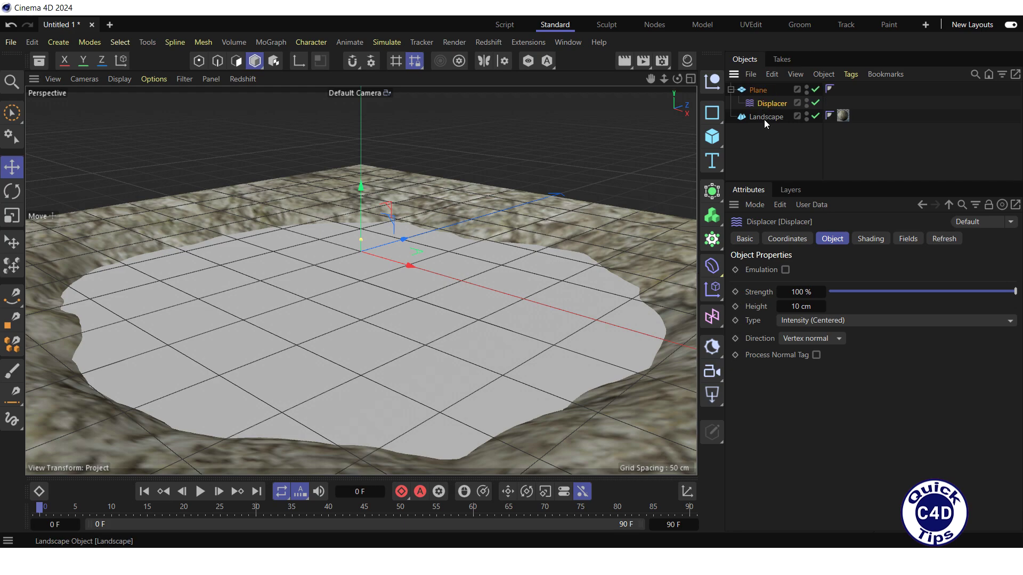
Step: Set the Displacer's Shading shader to Noise
{"action": "left_click", "coordinate": [864, 237]}
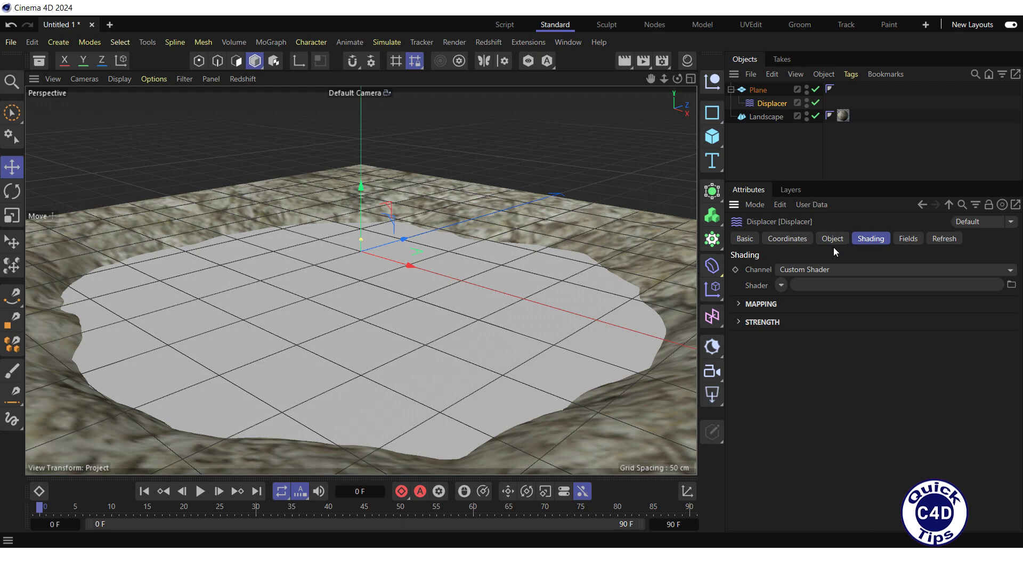
{"action": "left_click", "coordinate": [781, 285]}
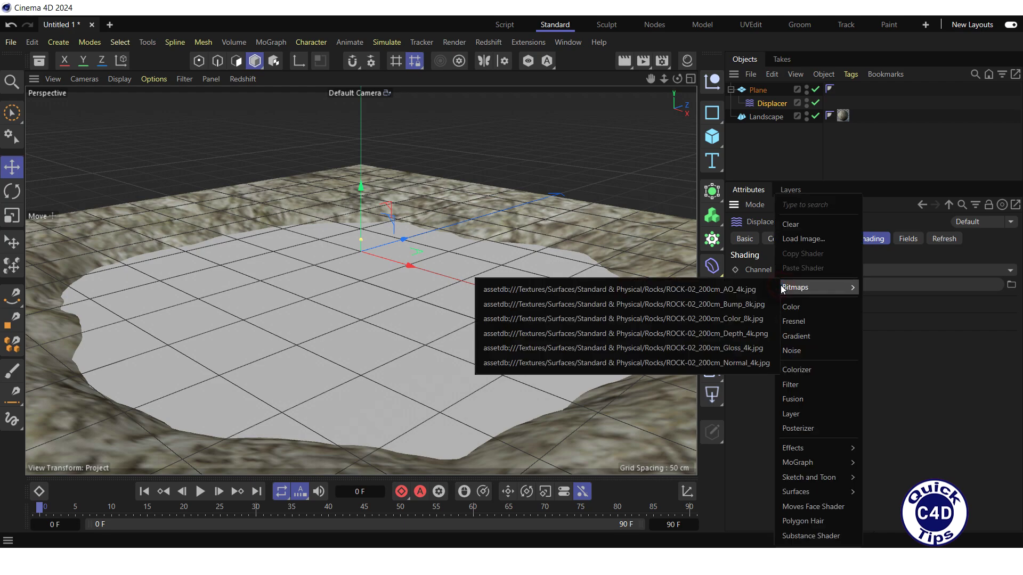
{"action": "left_click", "coordinate": [797, 350]}
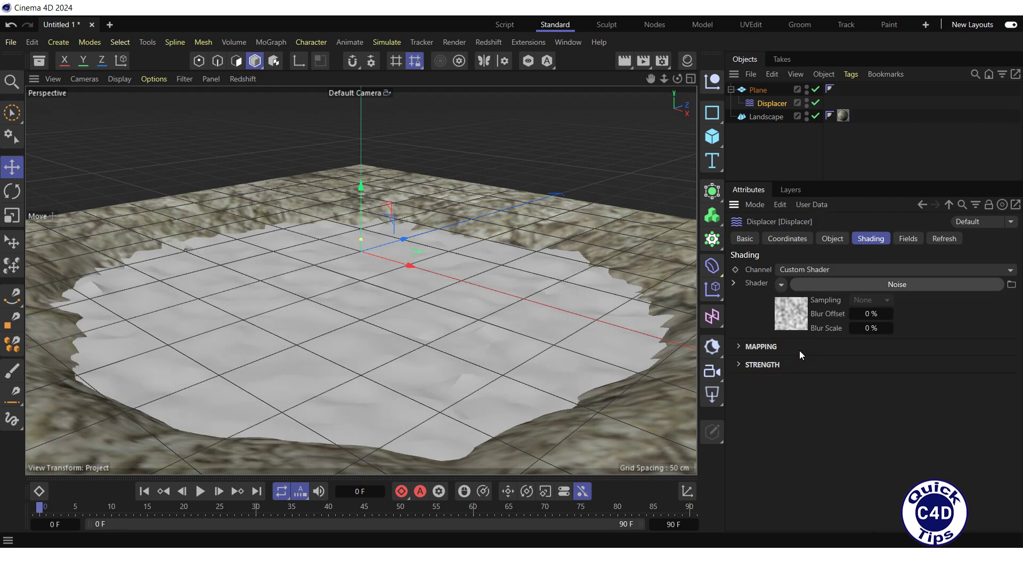
Step: In the Noise shader settings, keep the Noise type with global and relative X scale at 100 %
{"action": "left_click", "coordinate": [874, 283]}
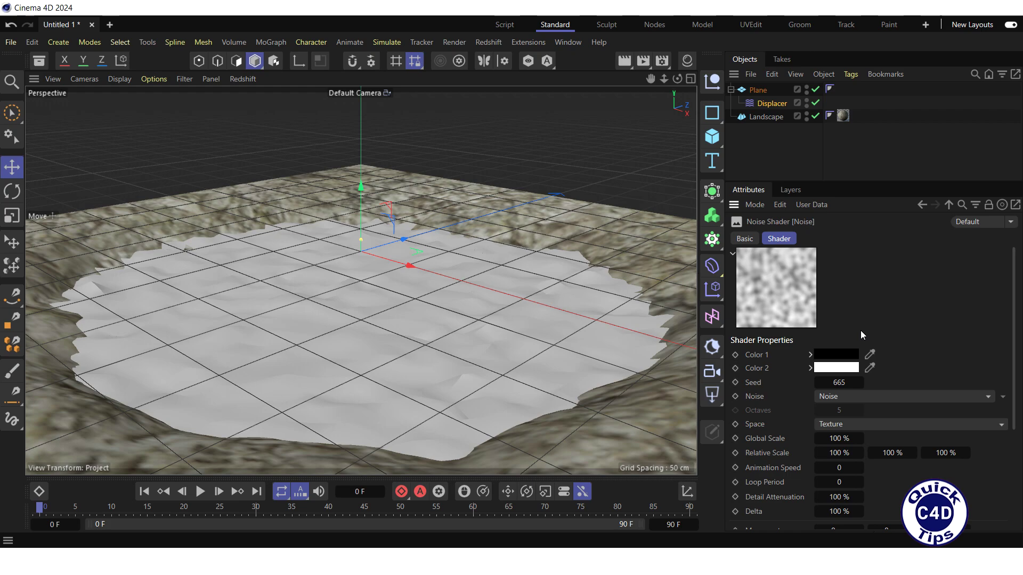
{"action": "left_click", "coordinate": [860, 396]}
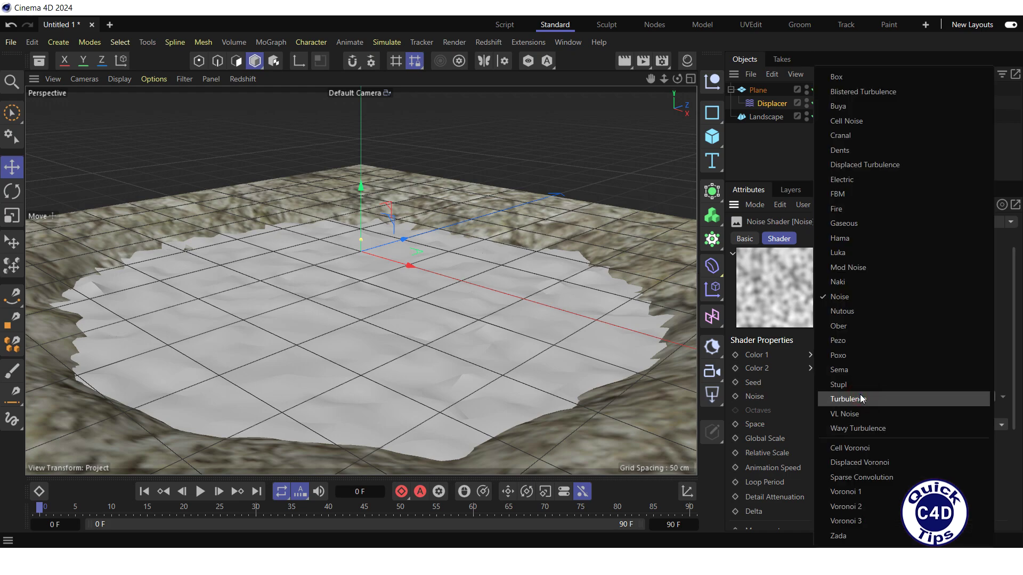
{"action": "left_click", "coordinate": [858, 297]}
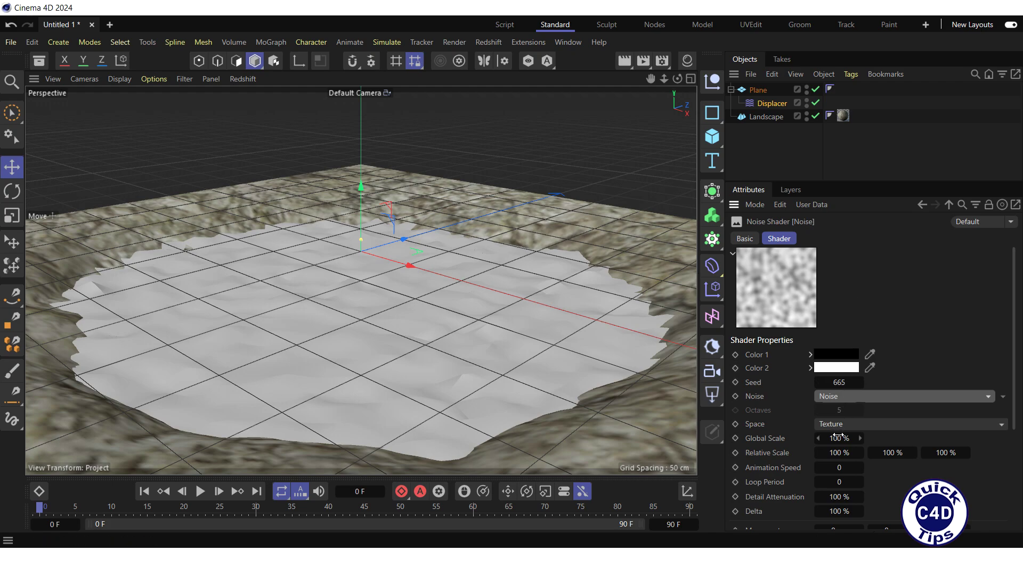
{"action": "left_click_drag", "start_coordinate": [837, 437], "coordinate": [823, 452]}
{"action": "right_click", "coordinate": [818, 439]}
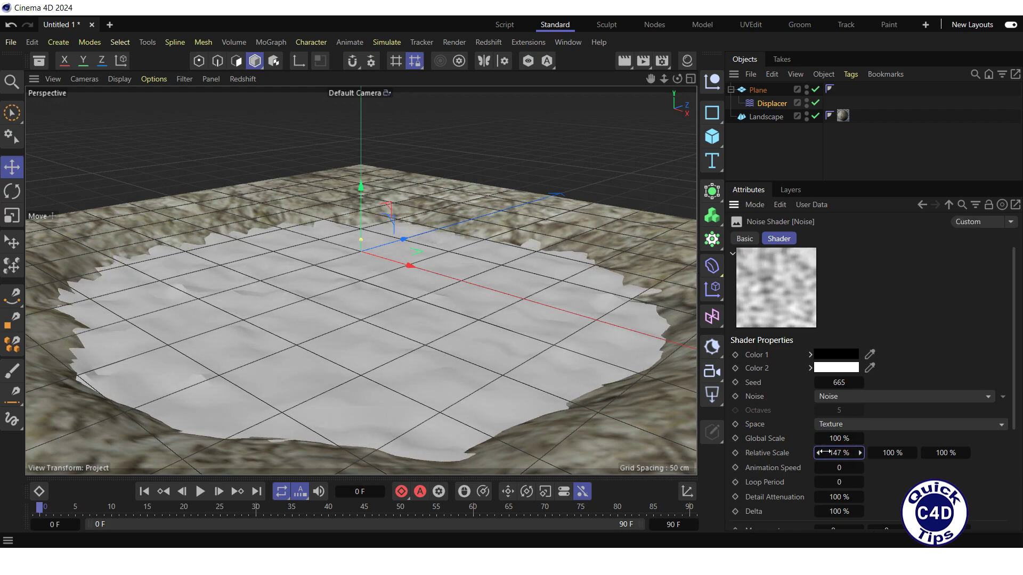
{"action": "right_click", "coordinate": [818, 453]}
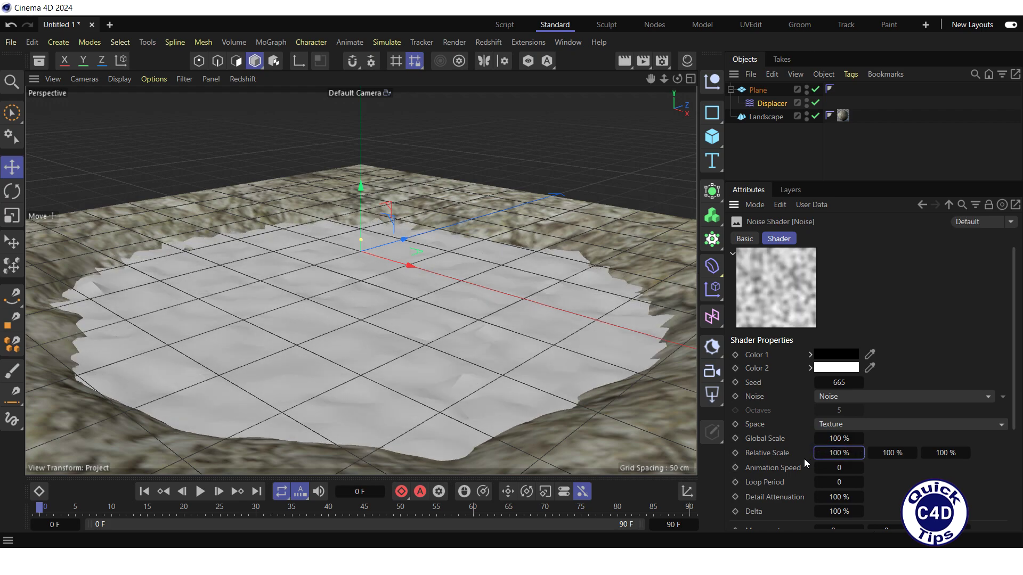
Step: Set the noise Animation Speed to 1 and Loop Period to 3
{"action": "left_click", "coordinate": [836, 467]}
{"action": "type", "text": "1"}
{"action": "key", "text": "Return"}
{"action": "left_click", "coordinate": [837, 481]}
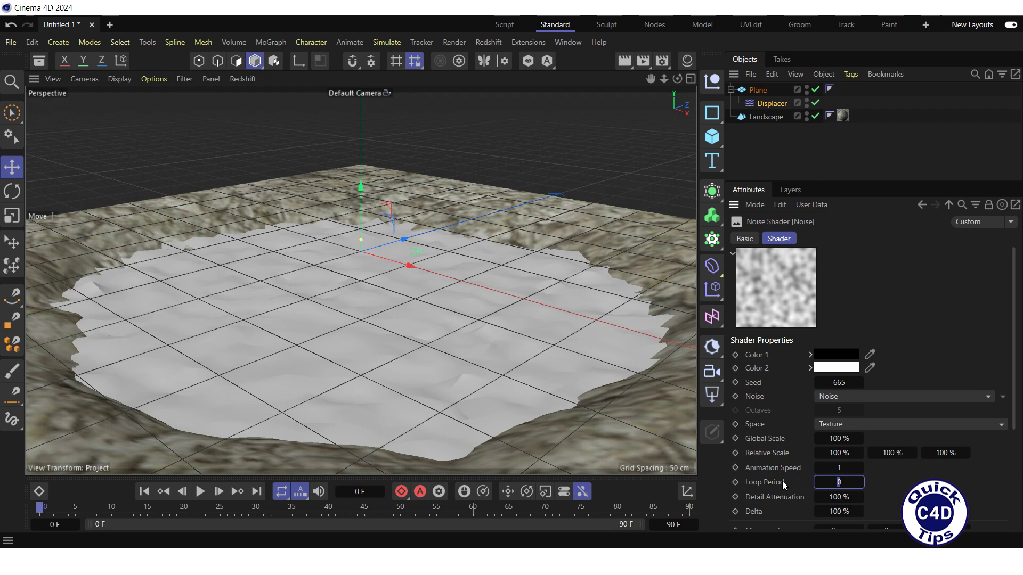
{"action": "type", "text": "3"}
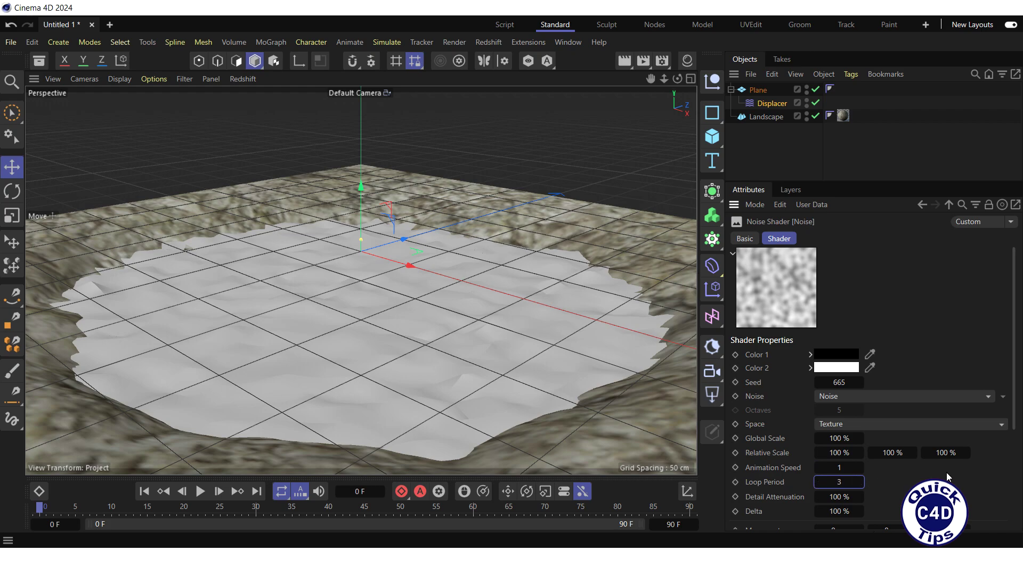
{"action": "left_click", "coordinate": [1014, 407]}
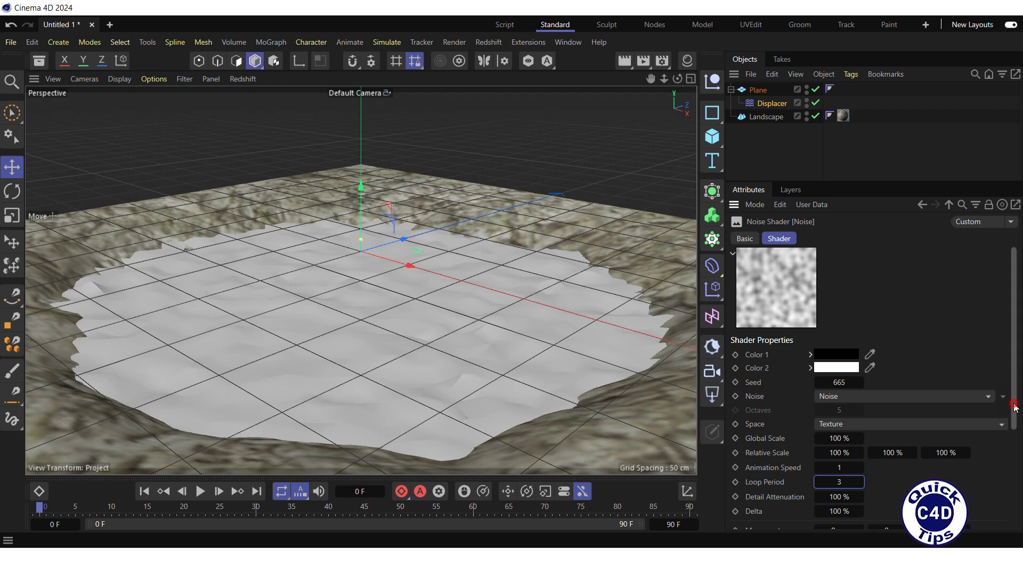
{"action": "left_click_drag", "start_coordinate": [1014, 408], "coordinate": [1020, 510]}
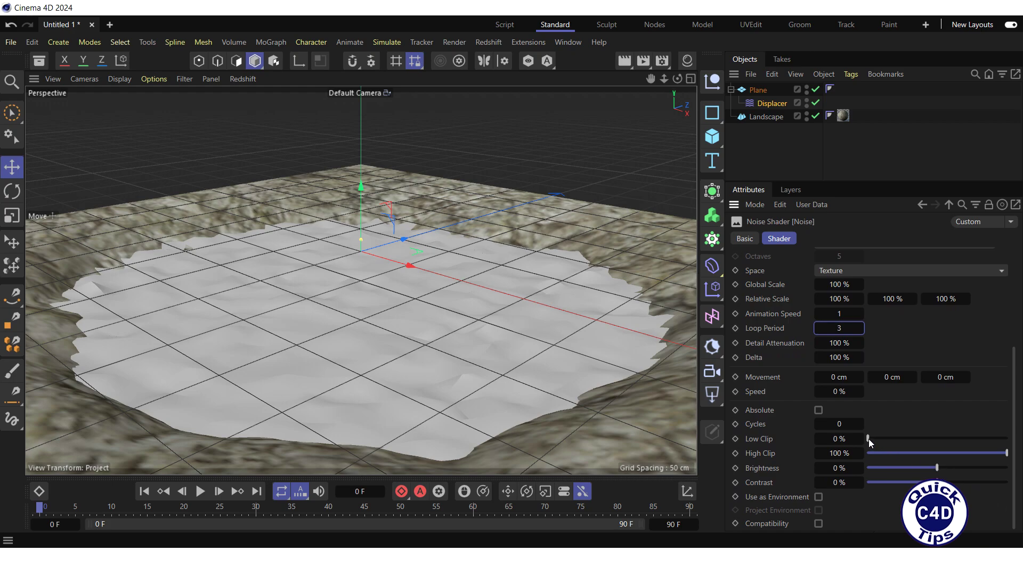
{"action": "mouse_move", "coordinate": [868, 439]}
{"action": "left_mouse_down"}
{"action": "mouse_move", "coordinate": [897, 440]}
{"action": "mouse_move", "coordinate": [860, 443]}
{"action": "left_mouse_up"}
{"action": "mouse_move", "coordinate": [1006, 452]}
{"action": "left_mouse_down"}
{"action": "mouse_move", "coordinate": [983, 454]}
{"action": "mouse_move", "coordinate": [1014, 454]}
{"action": "left_mouse_up"}
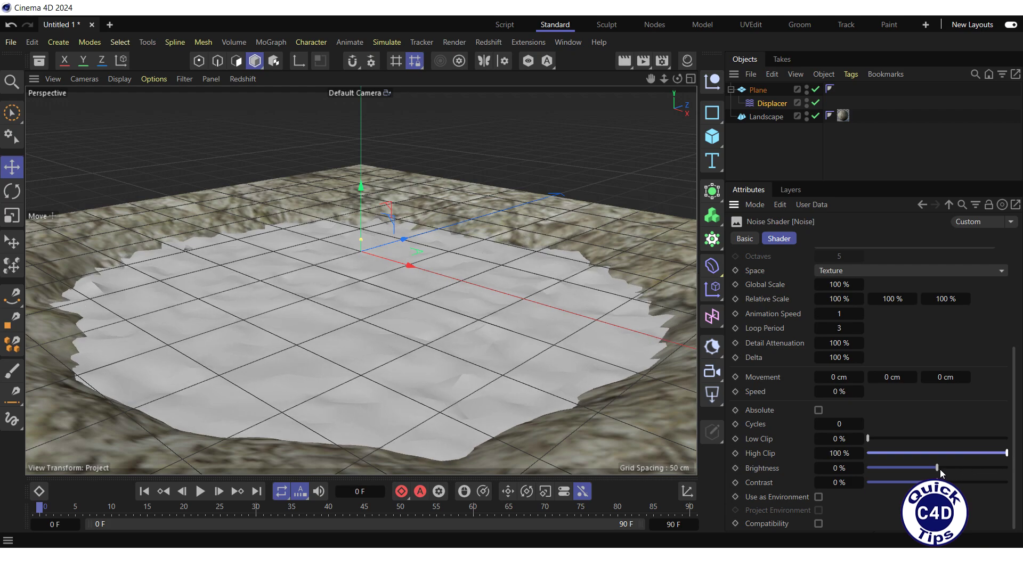
{"action": "mouse_move", "coordinate": [939, 469]}
{"action": "left_mouse_down"}
{"action": "mouse_move", "coordinate": [954, 468]}
{"action": "mouse_move", "coordinate": [937, 469]}
{"action": "mouse_move", "coordinate": [937, 482]}
{"action": "mouse_move", "coordinate": [950, 482]}
{"action": "mouse_move", "coordinate": [937, 482]}
{"action": "left_mouse_up"}
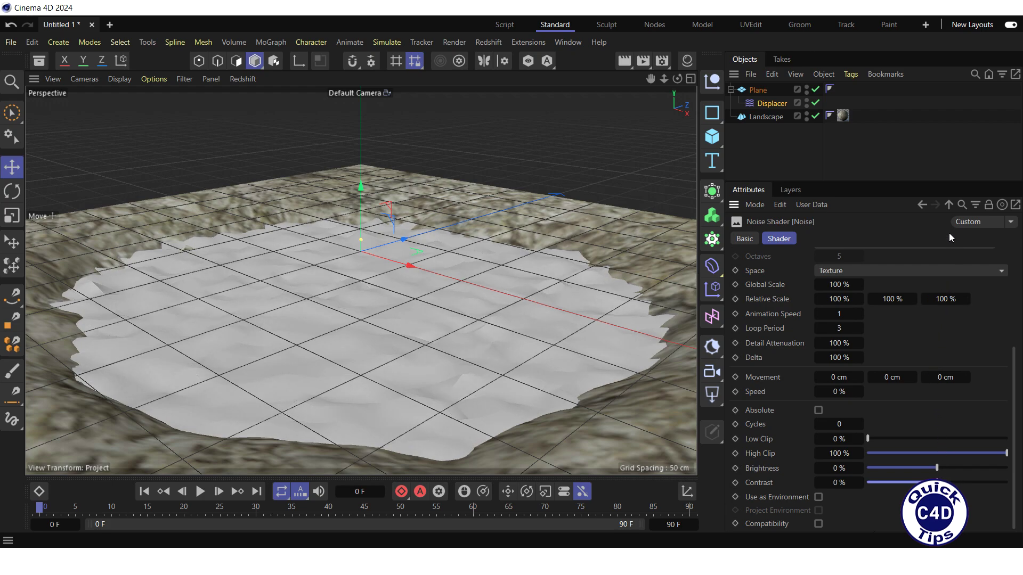
Step: Back in the Displacer's Object tab, set Strength to 99 % and Height to 14 cm
{"action": "left_click", "coordinate": [949, 206]}
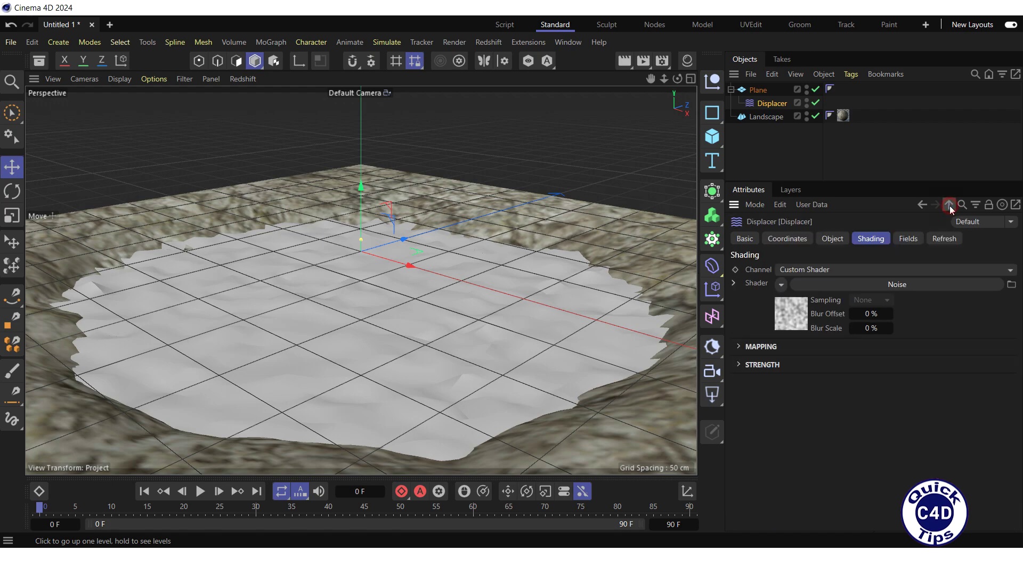
{"action": "left_click", "coordinate": [831, 240]}
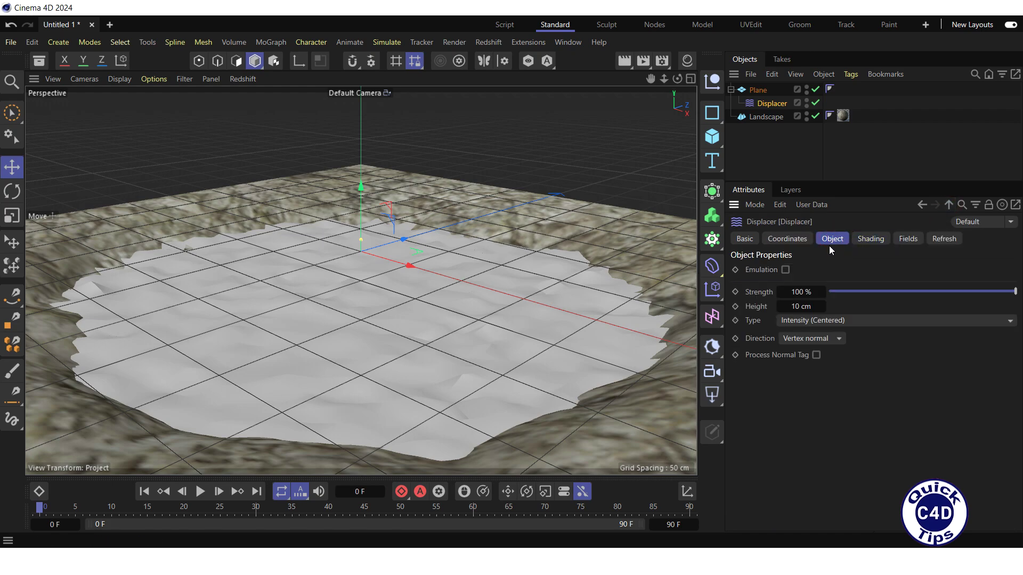
{"action": "left_click", "coordinate": [797, 294]}
{"action": "left_click_drag", "start_coordinate": [796, 294], "coordinate": [797, 293]}
{"action": "key", "text": "Tab"}
{"action": "type", "text": "27"}
{"action": "key", "text": "Return"}
{"action": "type", "text": "7"}
{"action": "key", "text": "Return"}
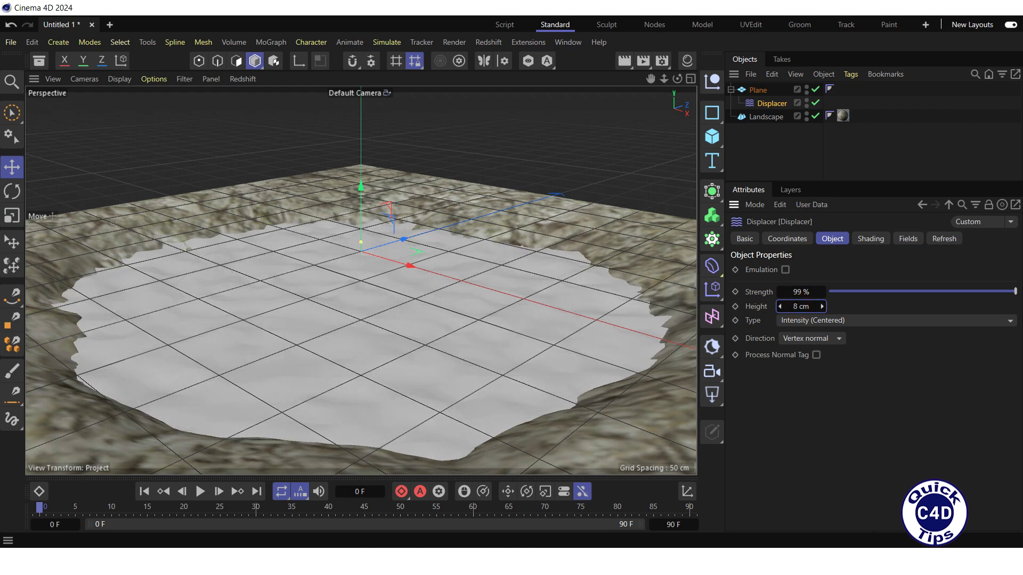
{"action": "left_click_drag", "start_coordinate": [800, 306], "coordinate": [804, 306]}
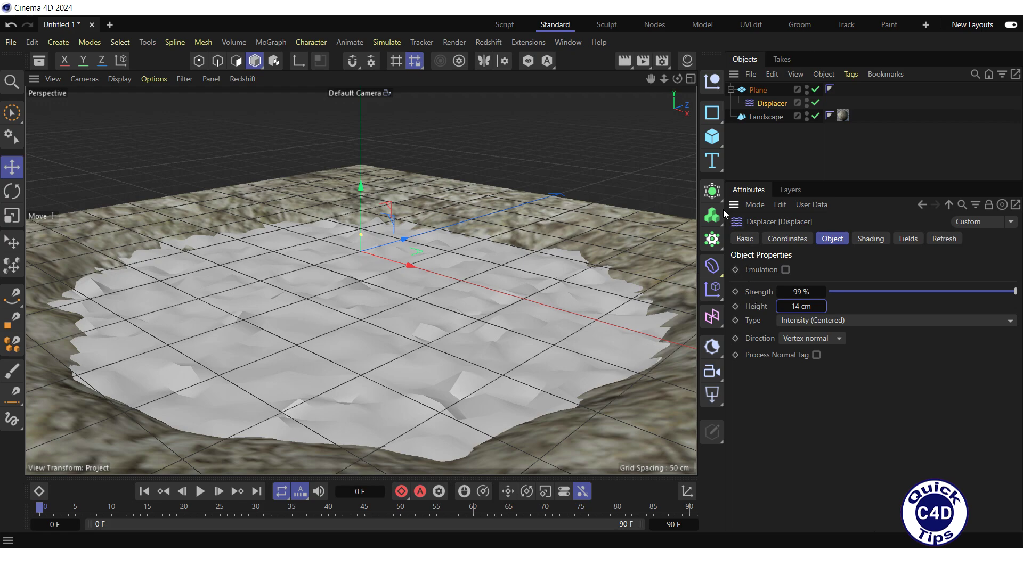
Step: Add a Subdivision Surface and nest the Plane under it
{"action": "left_click", "coordinate": [713, 192]}
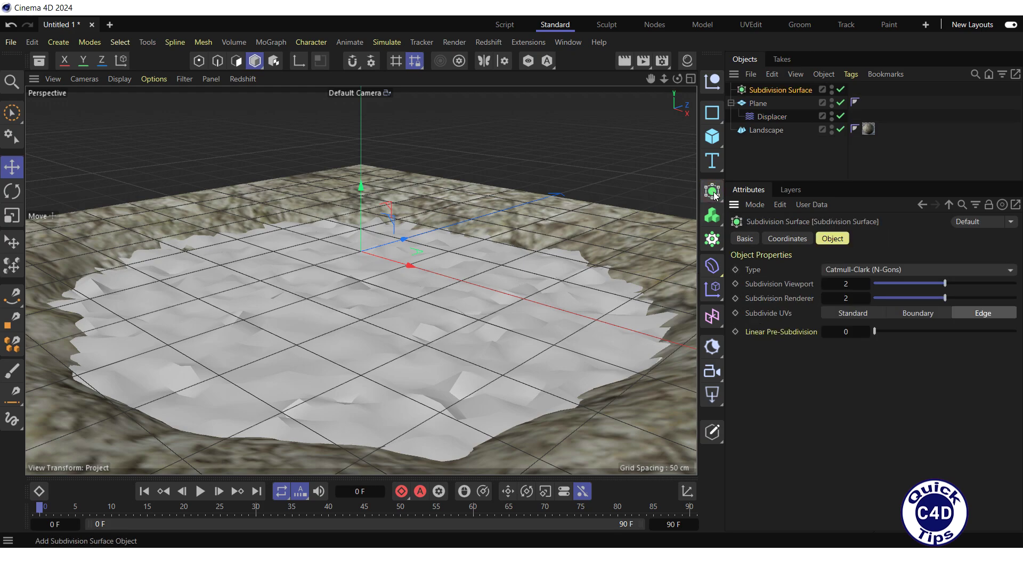
{"action": "left_click", "coordinate": [759, 103]}
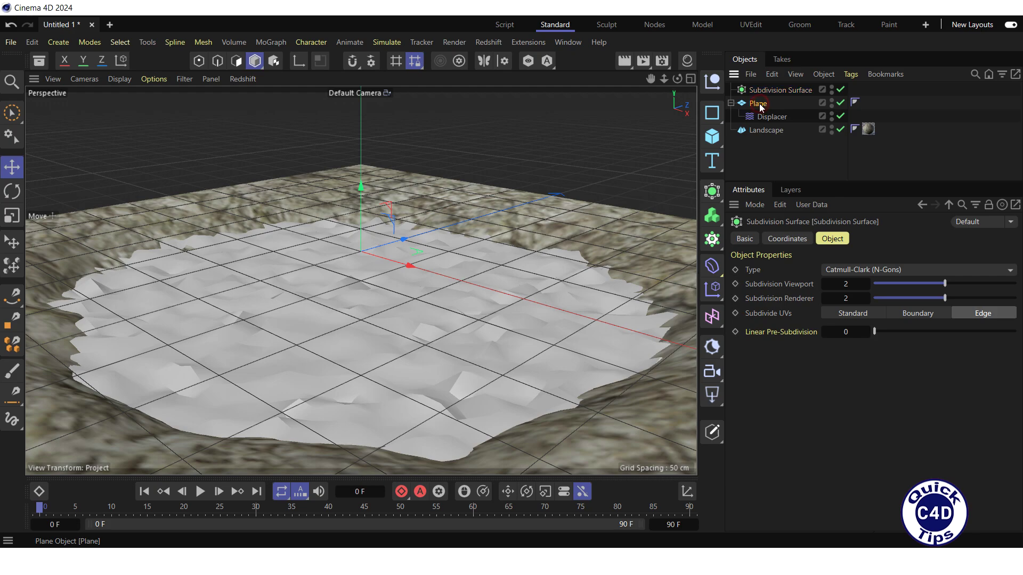
{"action": "left_click_drag", "start_coordinate": [759, 104], "coordinate": [762, 90]}
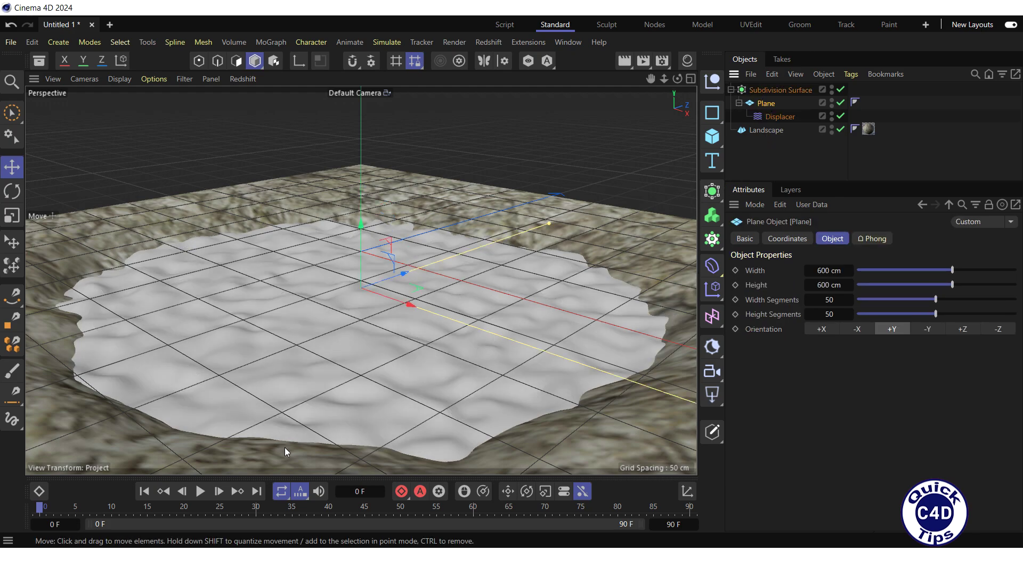
Step: Play the animation to preview the ripples, then stop and rewind to the first frame
{"action": "left_click", "coordinate": [201, 492]}
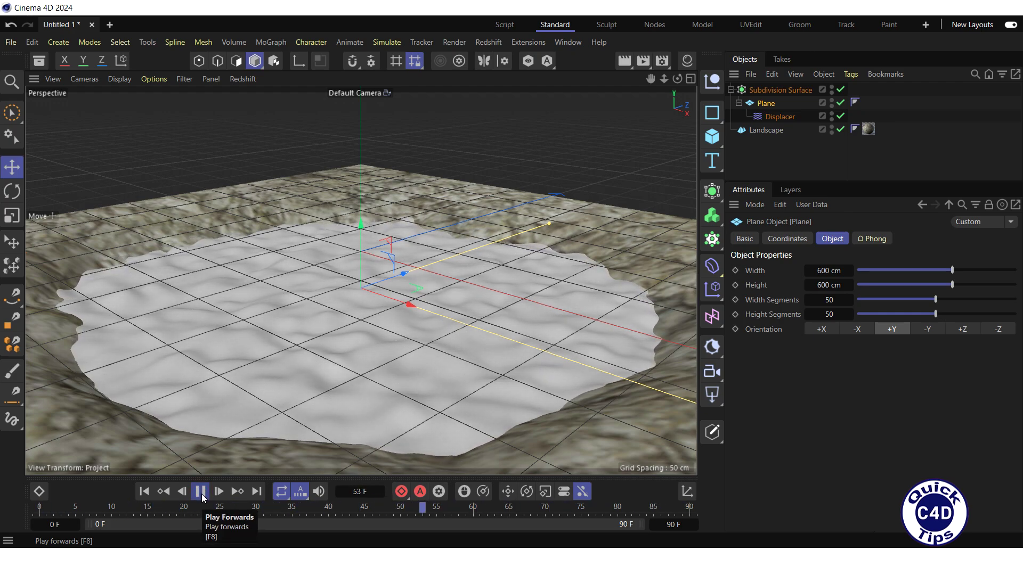
{"action": "left_click", "coordinate": [201, 494]}
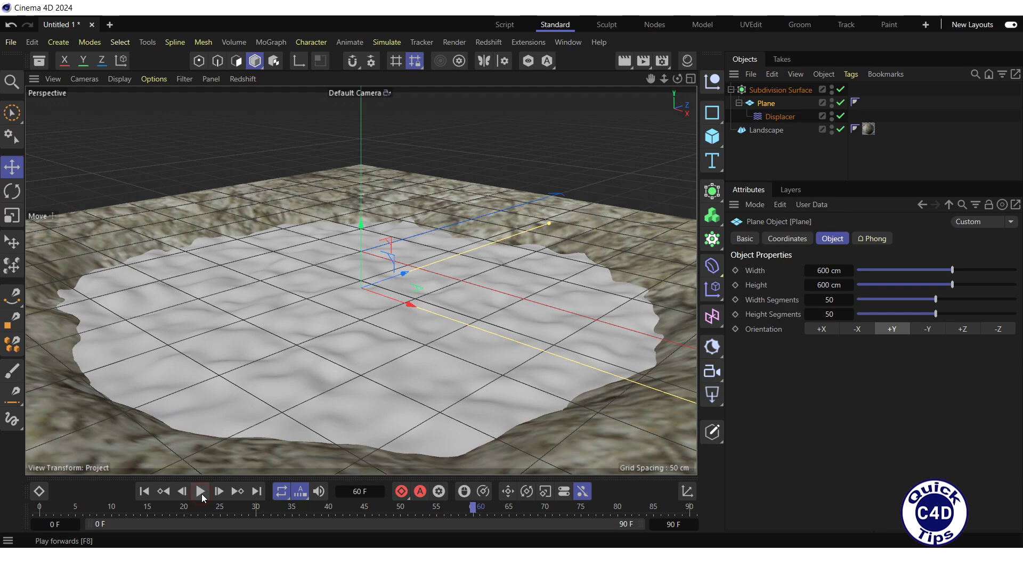
{"action": "left_click", "coordinate": [145, 491]}
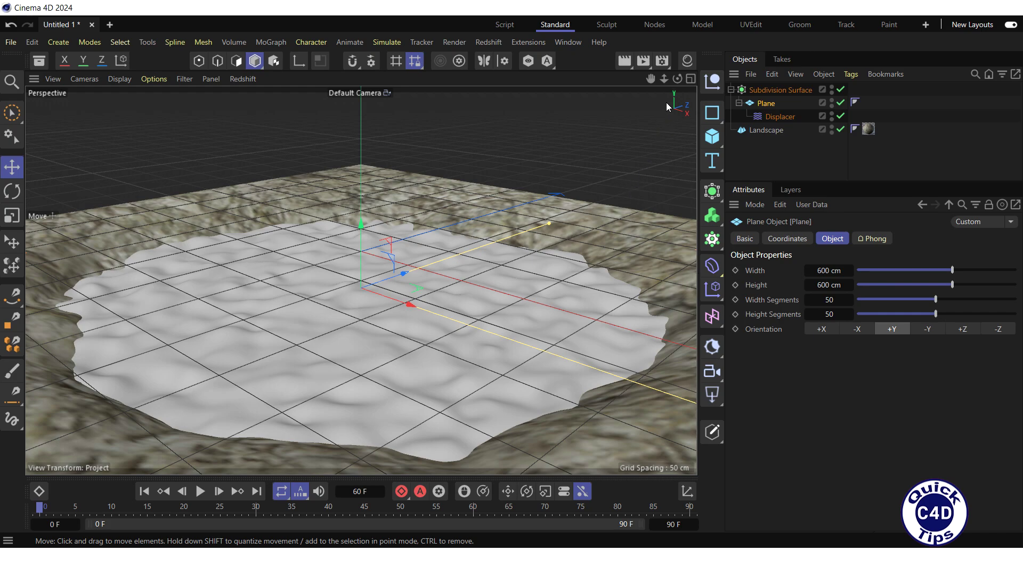
Step: Create material Mat with transmission colour RGB 50, 238, 12 and transmission weight 1
{"action": "left_click", "coordinate": [687, 60]}
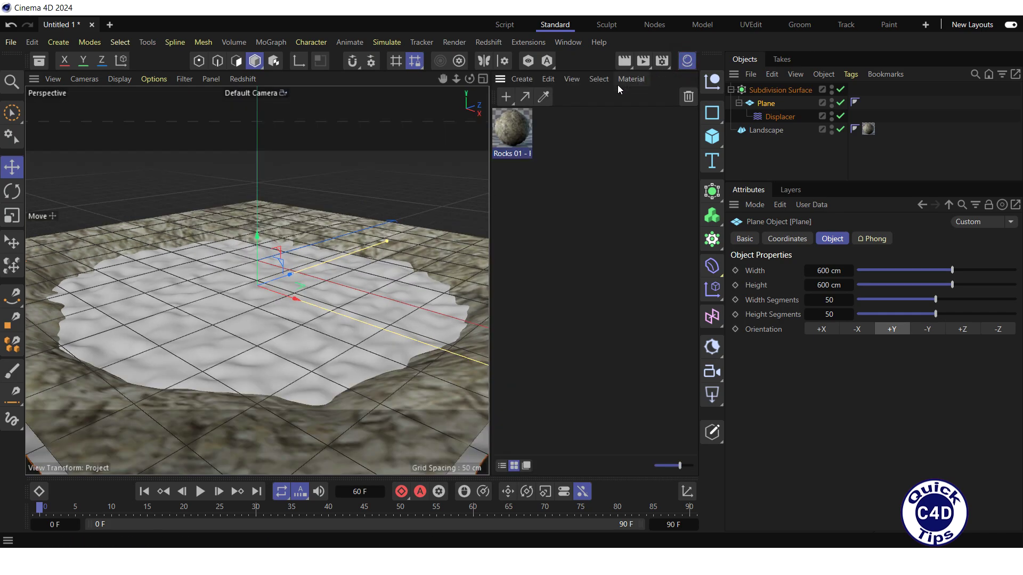
{"action": "left_click", "coordinate": [506, 96]}
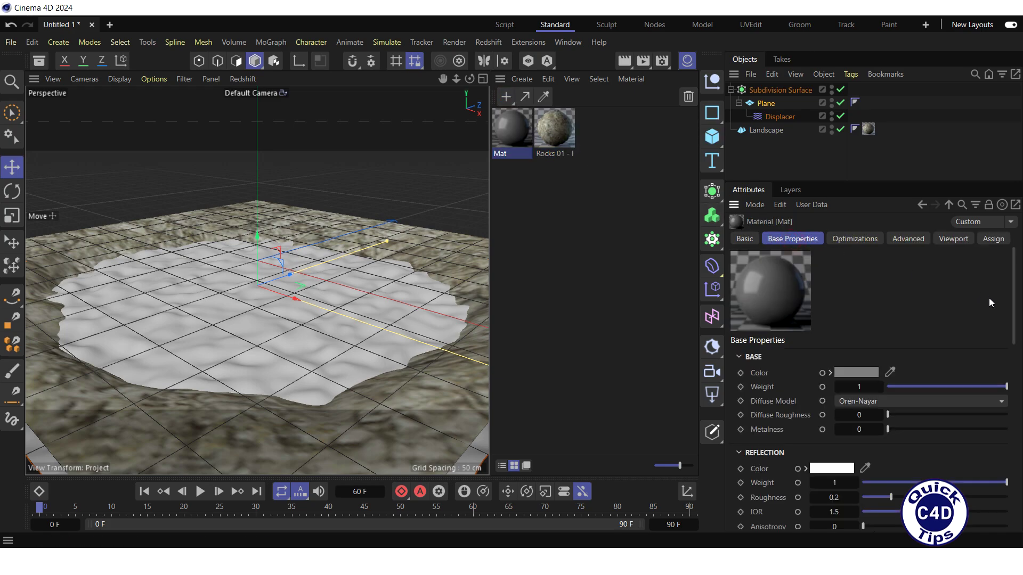
{"action": "scroll", "coordinate": [1014, 313], "scroll_direction": "down", "scroll_amount": 5}
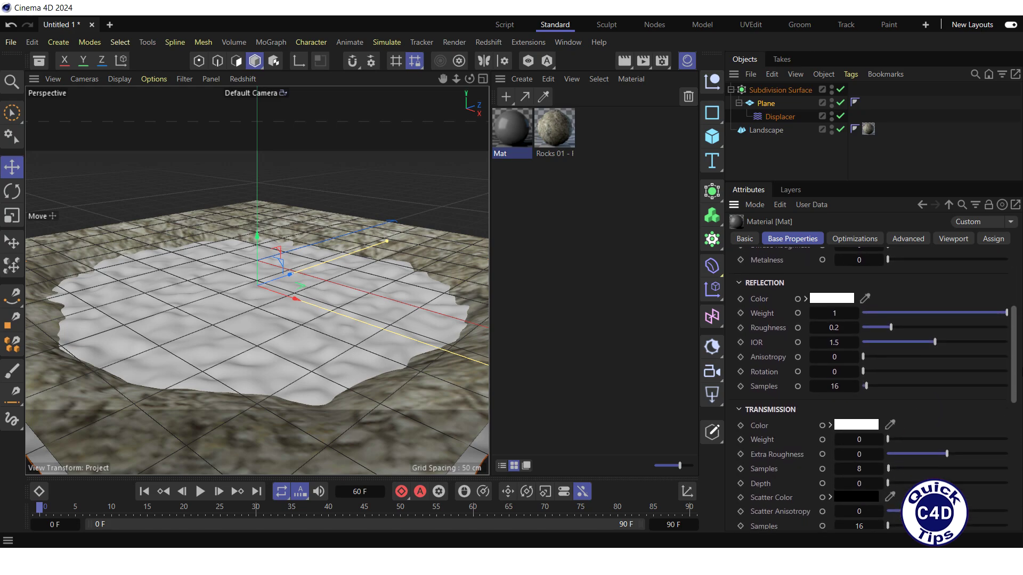
{"action": "scroll", "coordinate": [894, 367], "scroll_direction": "down", "scroll_amount": 1}
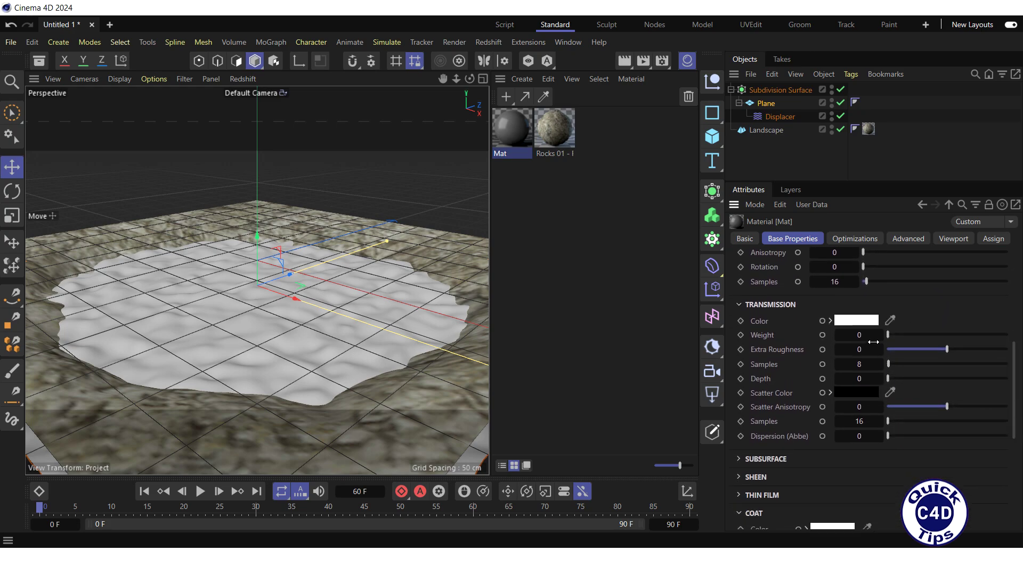
{"action": "left_click", "coordinate": [858, 320]}
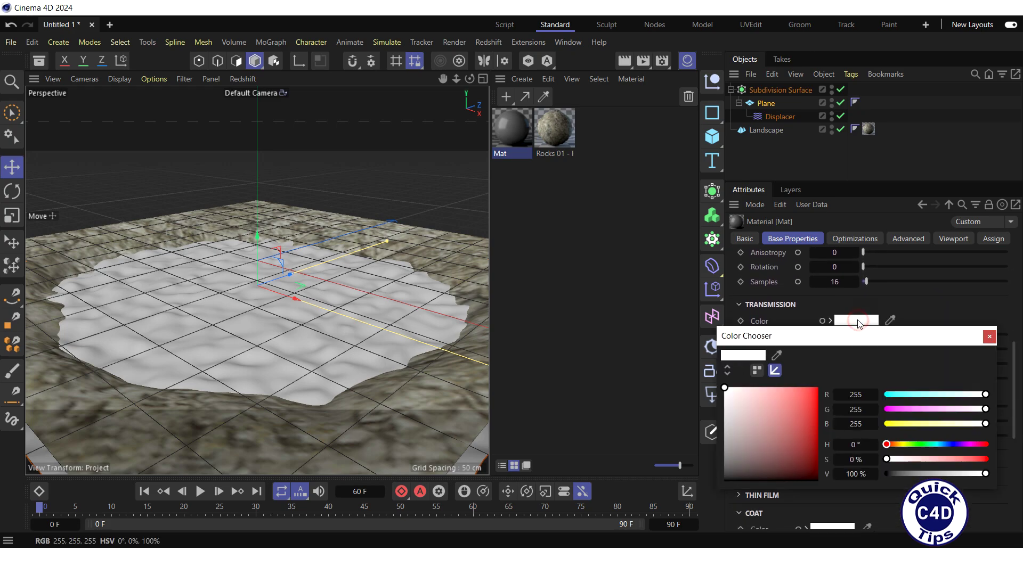
{"action": "left_click", "coordinate": [916, 443]}
{"action": "left_click", "coordinate": [812, 394]}
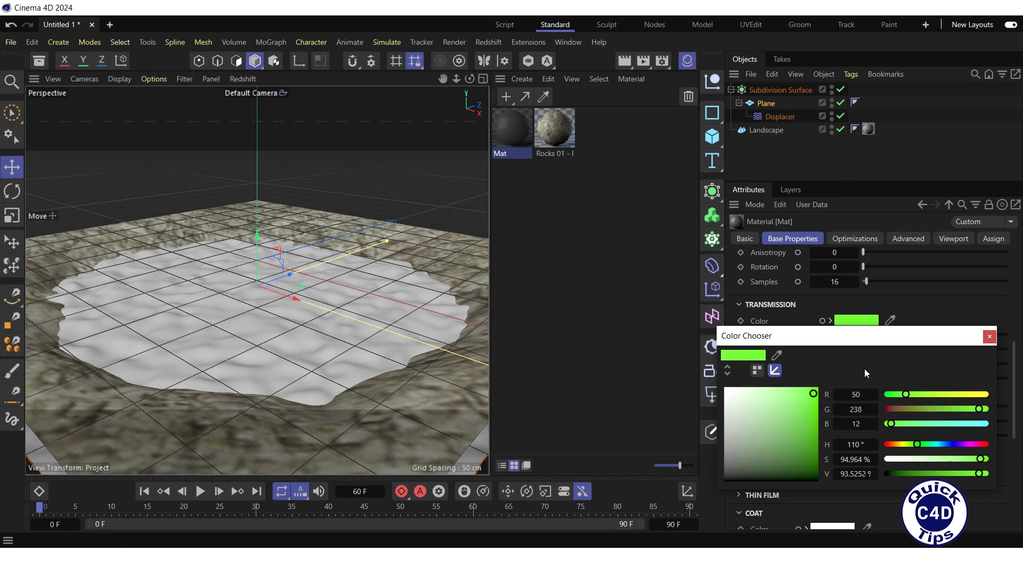
{"action": "left_click", "coordinate": [989, 336]}
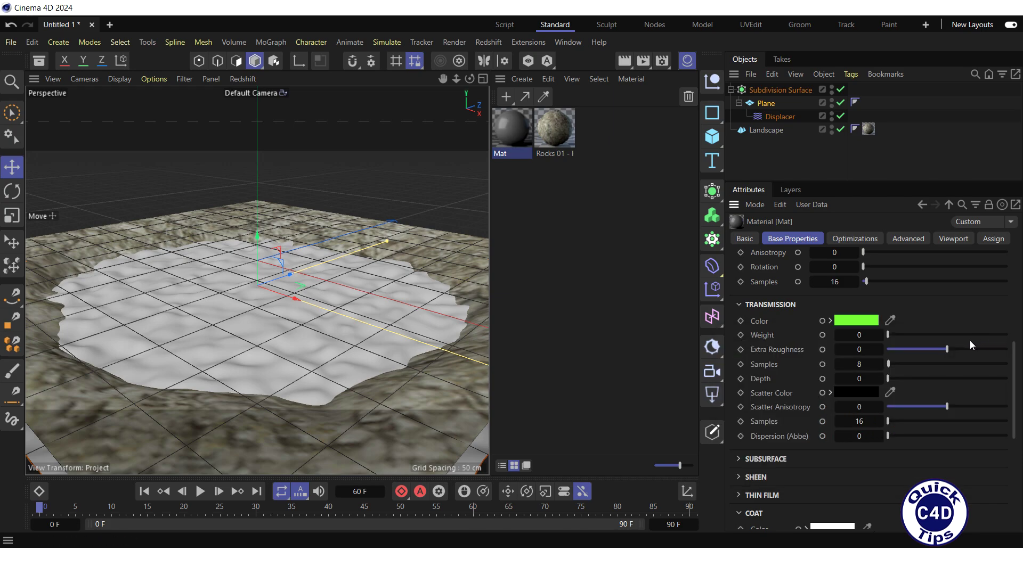
{"action": "left_click_drag", "start_coordinate": [887, 335], "coordinate": [1006, 335]}
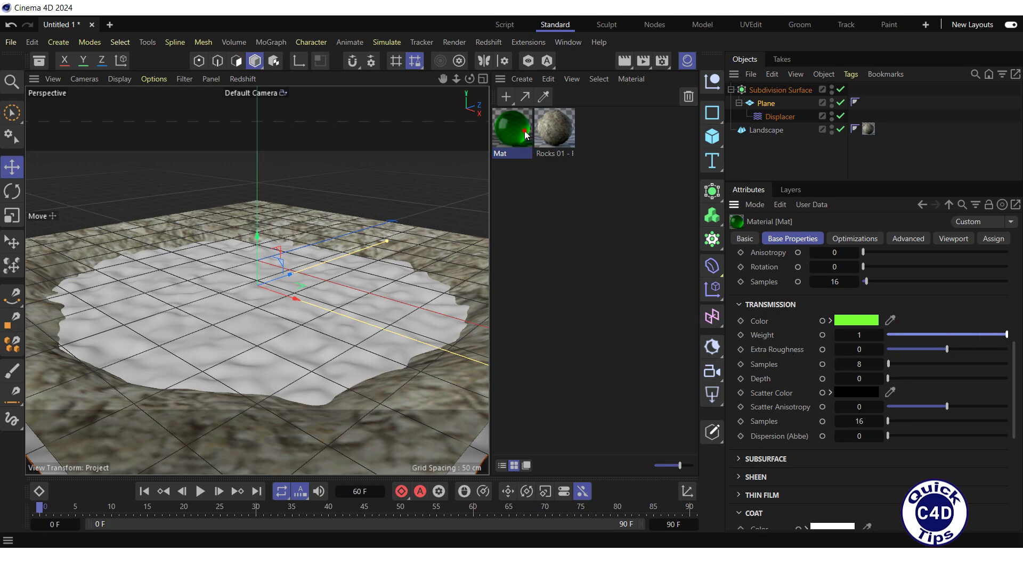
Step: Assign the green transparent Mat material to Plane and play the rippling water animation
{"action": "left_click_drag", "start_coordinate": [524, 135], "coordinate": [760, 112]}
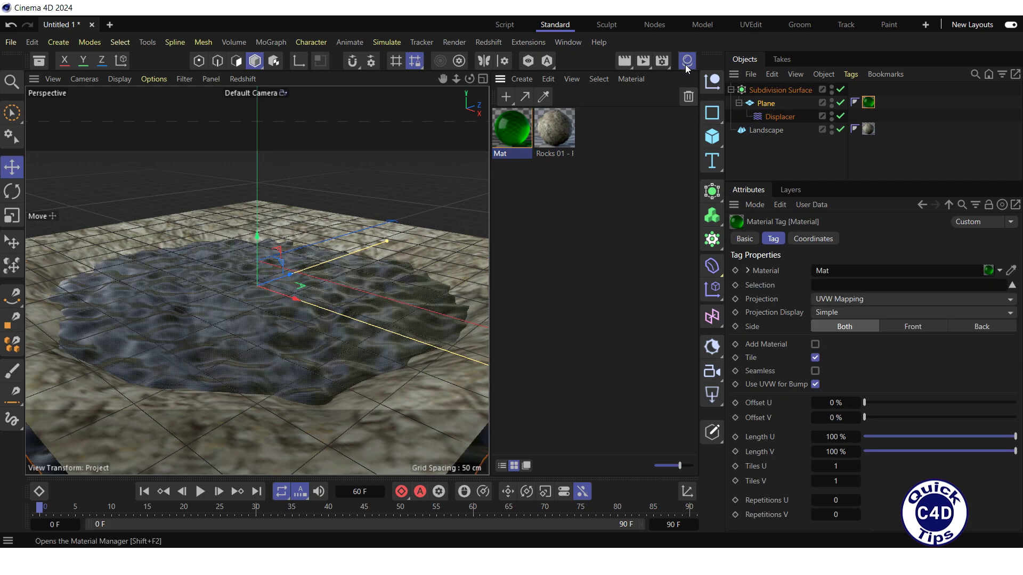
{"action": "left_click", "coordinate": [686, 60]}
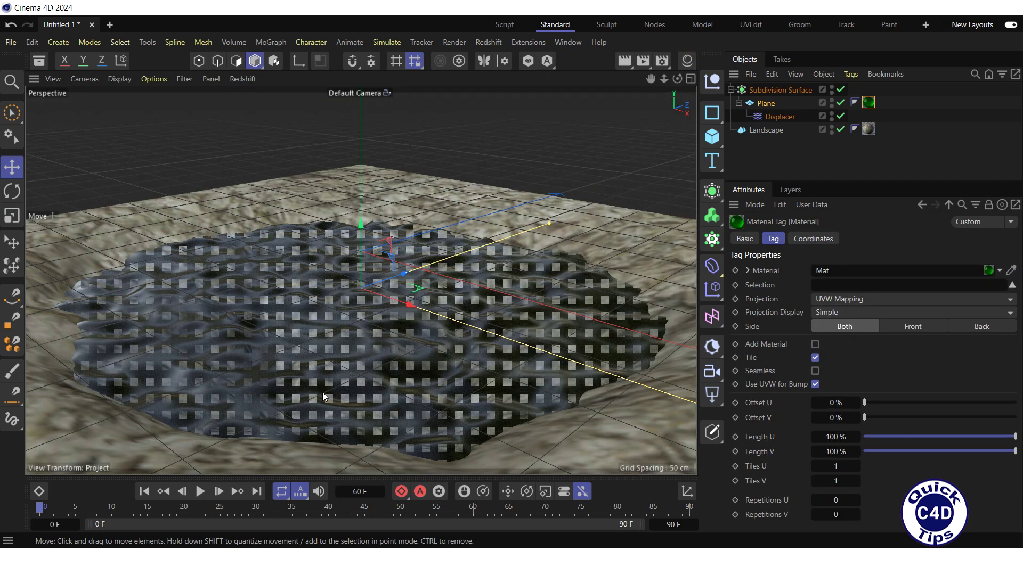
{"action": "left_click", "coordinate": [200, 491]}
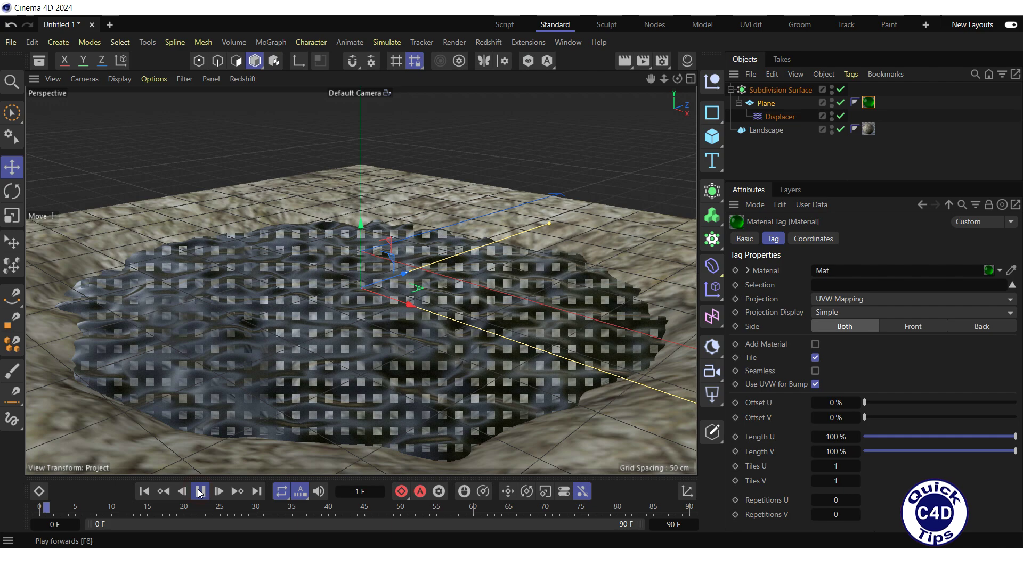